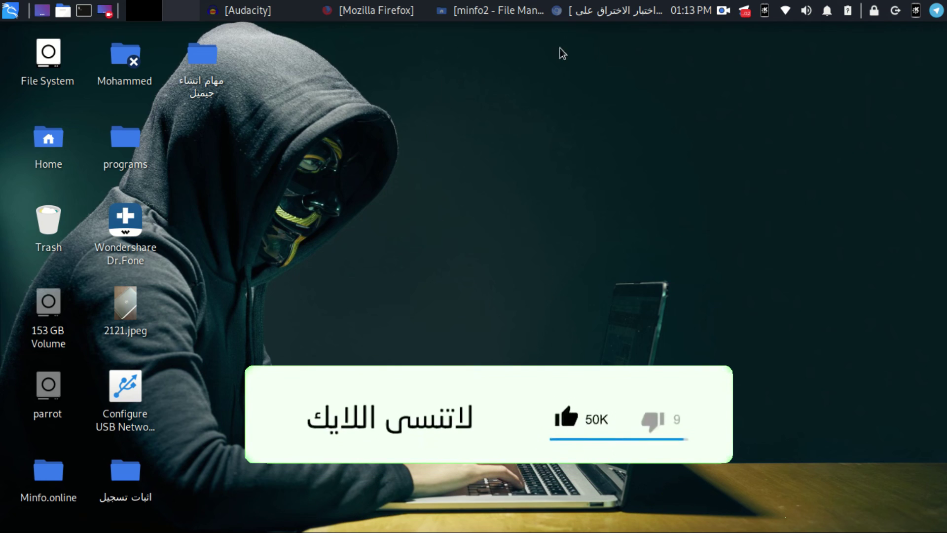
Switch to the Udemy course management page in the browser and review the course setup sections beside the captions page.
click(595, 5)
scroll(182, 294, up, 1)
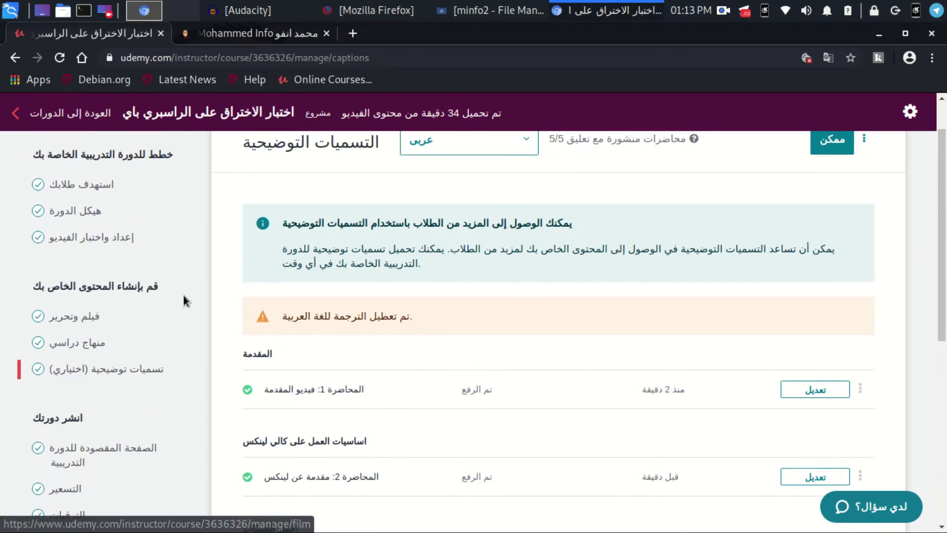
scroll(182, 294, up, 2)
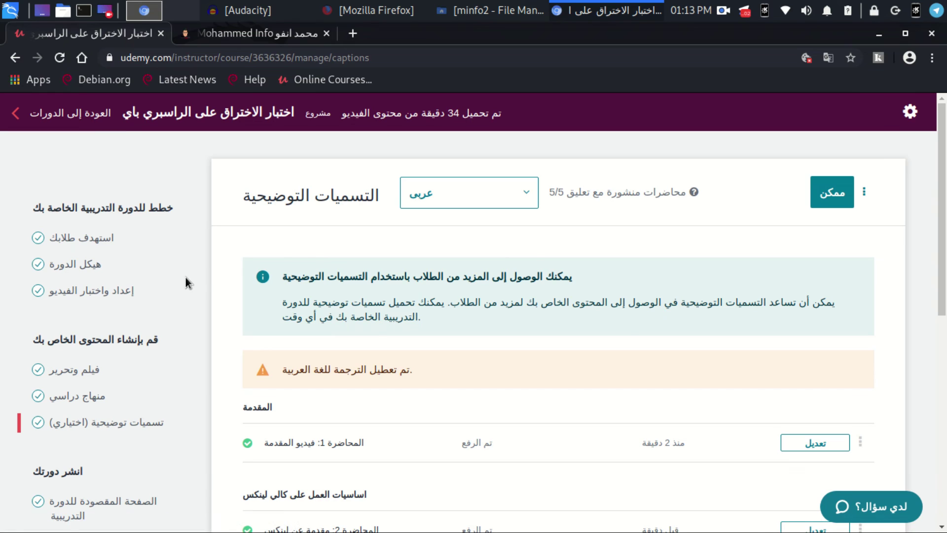
scroll(74, 296, down, 1)
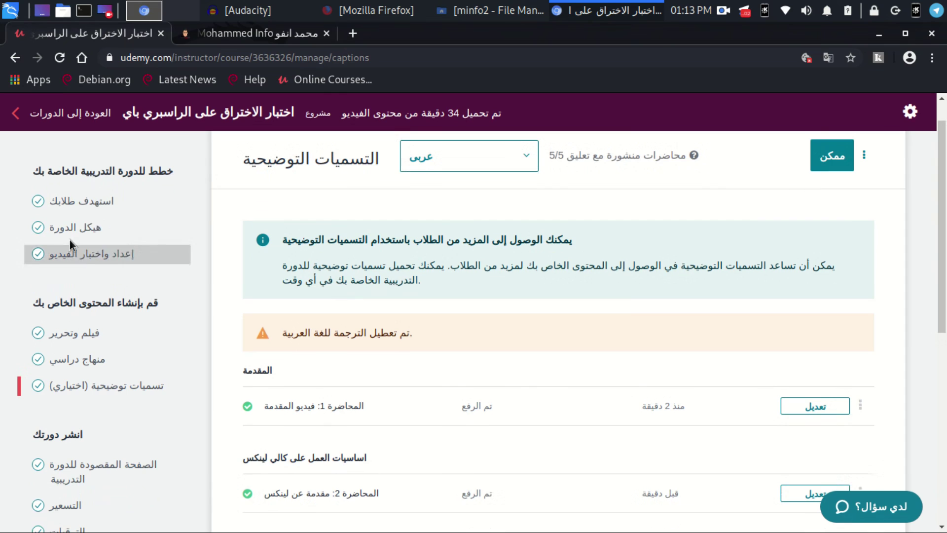
scroll(11, 458, down, 2)
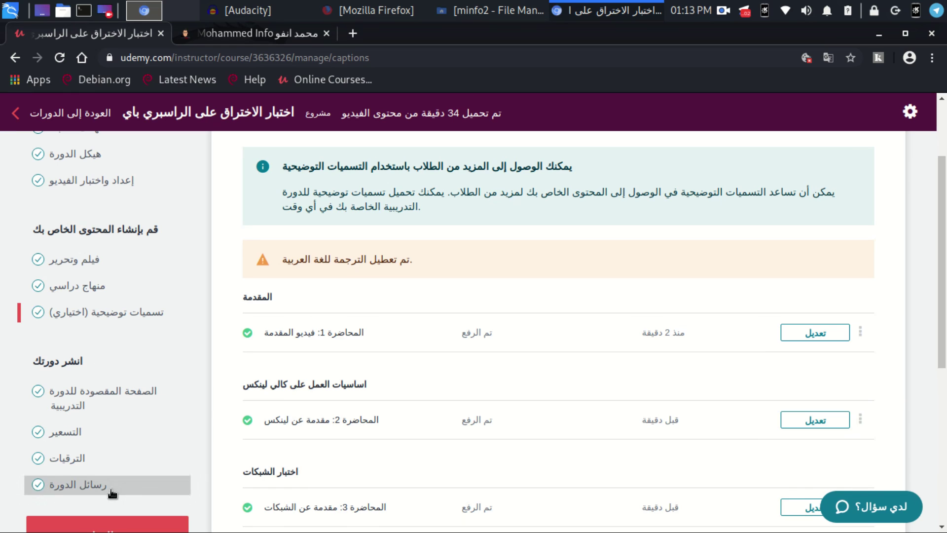
scroll(104, 212, up, 2)
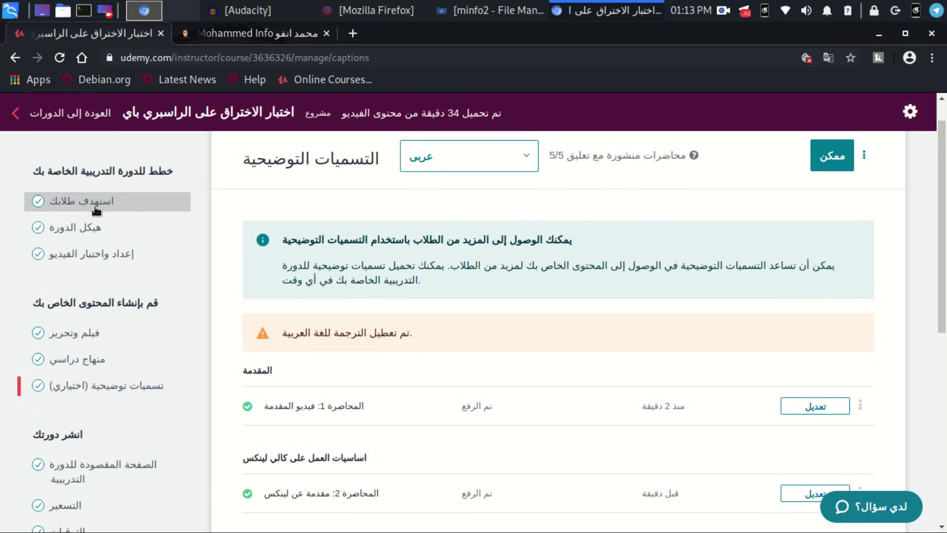
Open the course's curriculum page (منهاج دراسي) and examine sections 1 to 5 with their lectures.
click(94, 369)
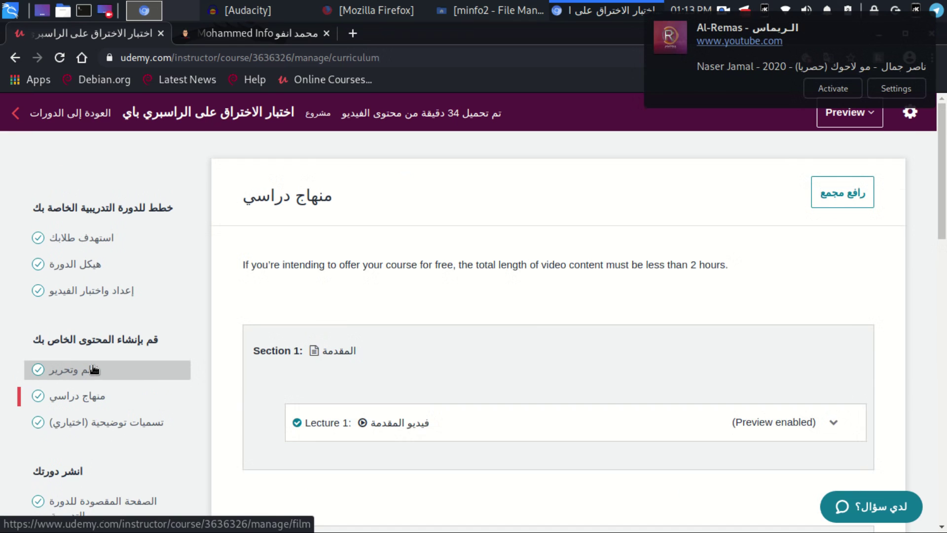
scroll(384, 353, down, 3)
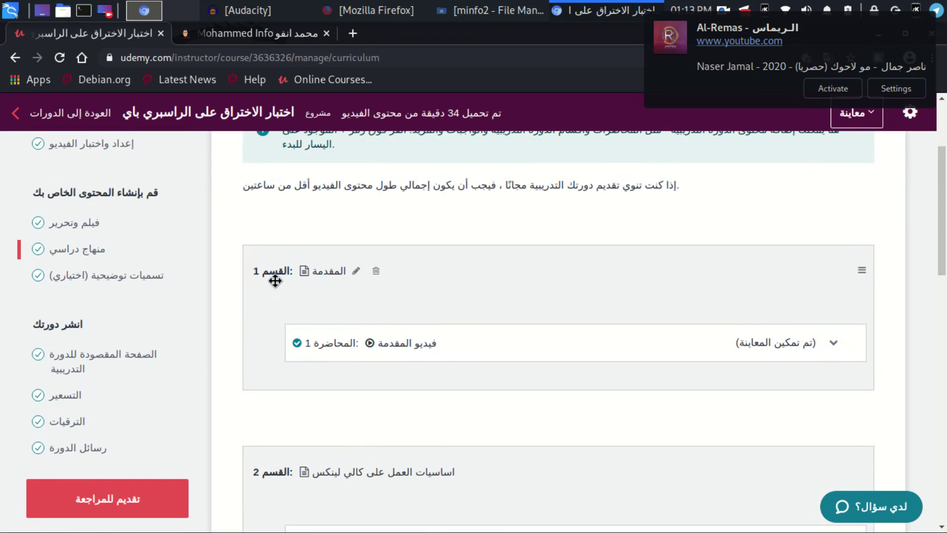
scroll(456, 296, down, 5)
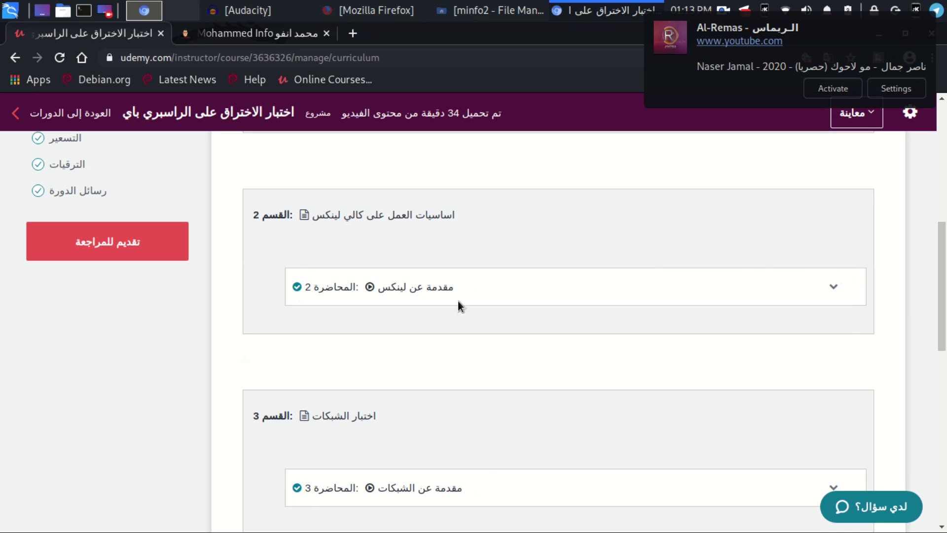
scroll(355, 332, down, 3)
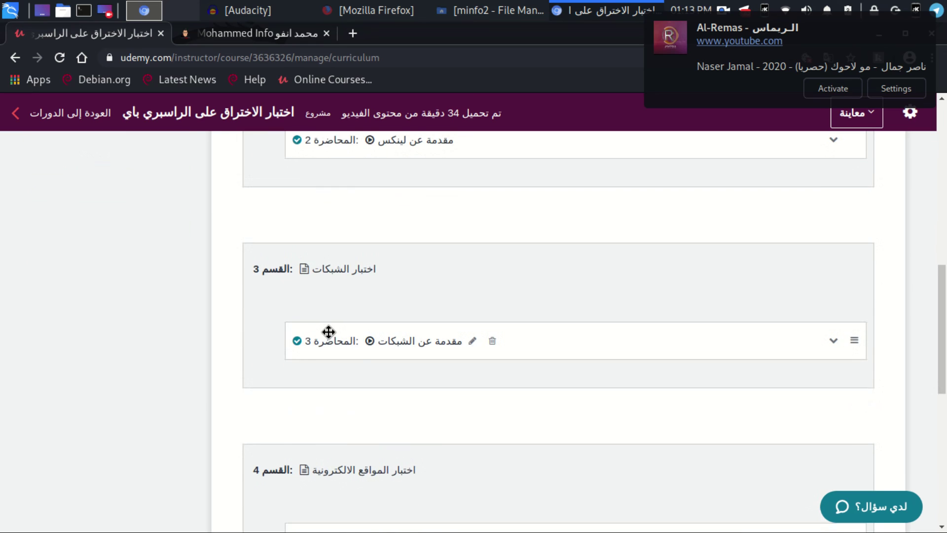
scroll(328, 332, down, 6)
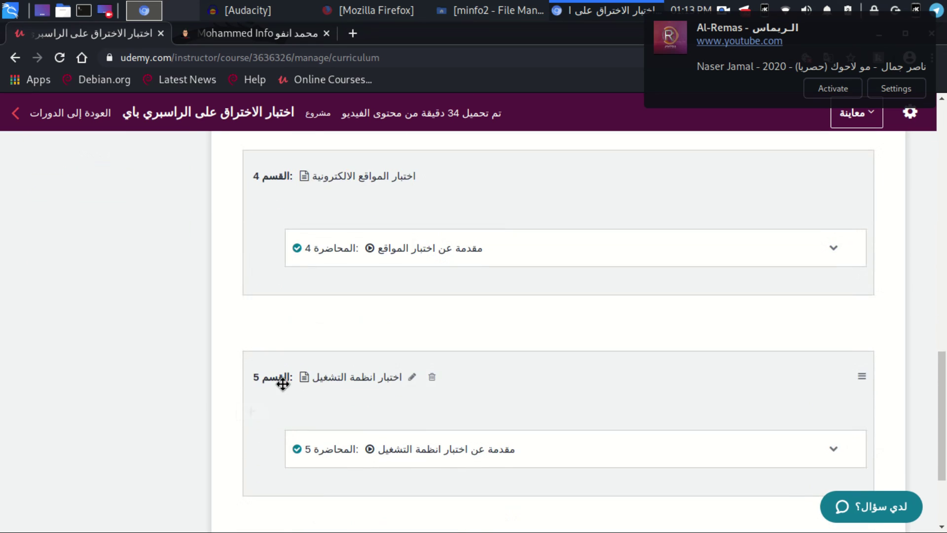
scroll(282, 383, down, 3)
scroll(439, 318, up, 2)
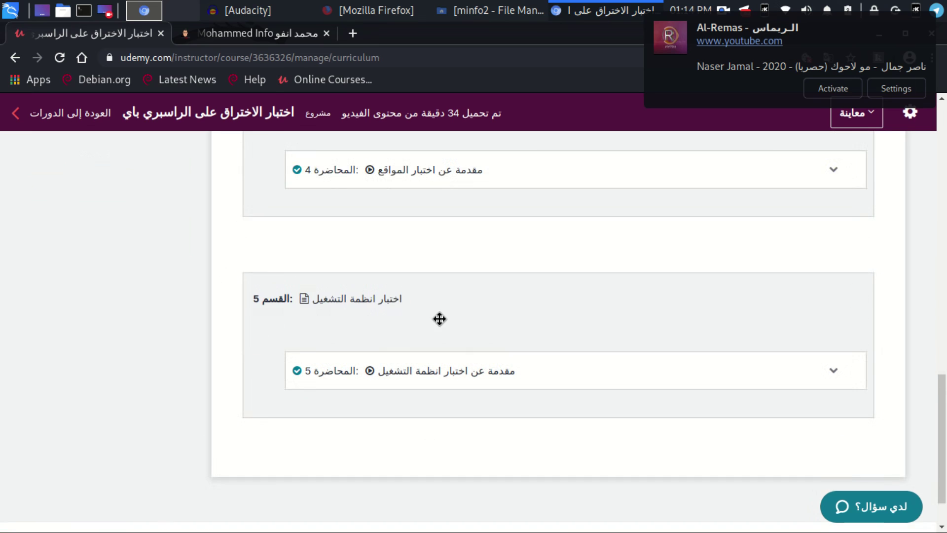
scroll(339, 238, up, 6)
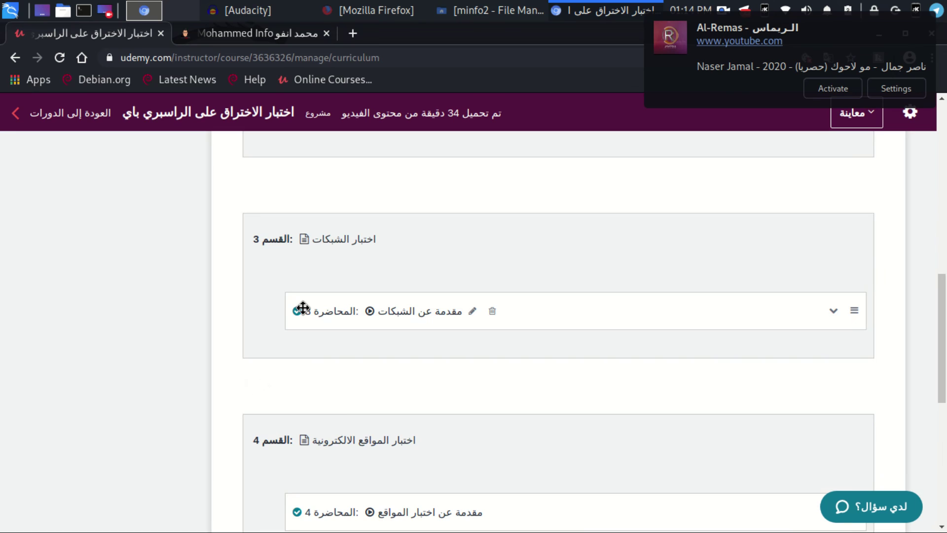
scroll(302, 307, up, 3)
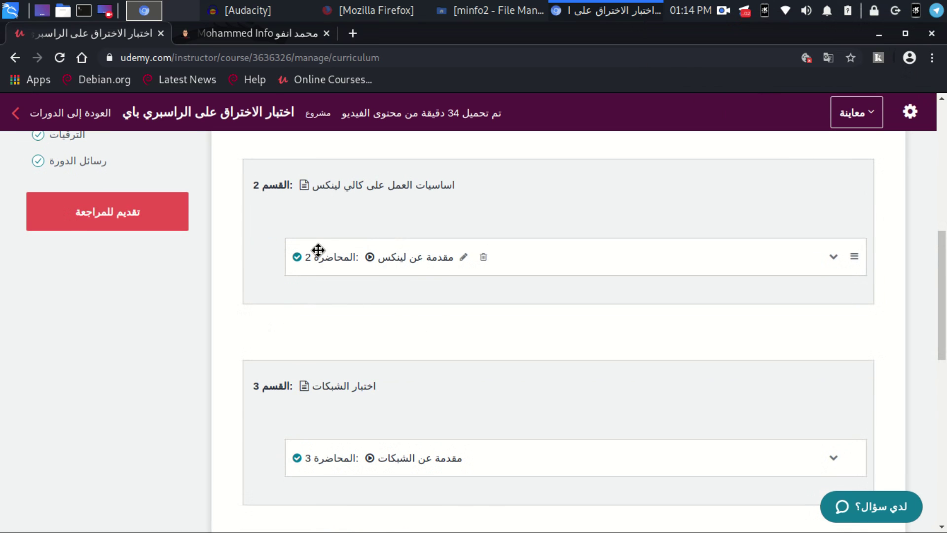
scroll(239, 268, up, 4)
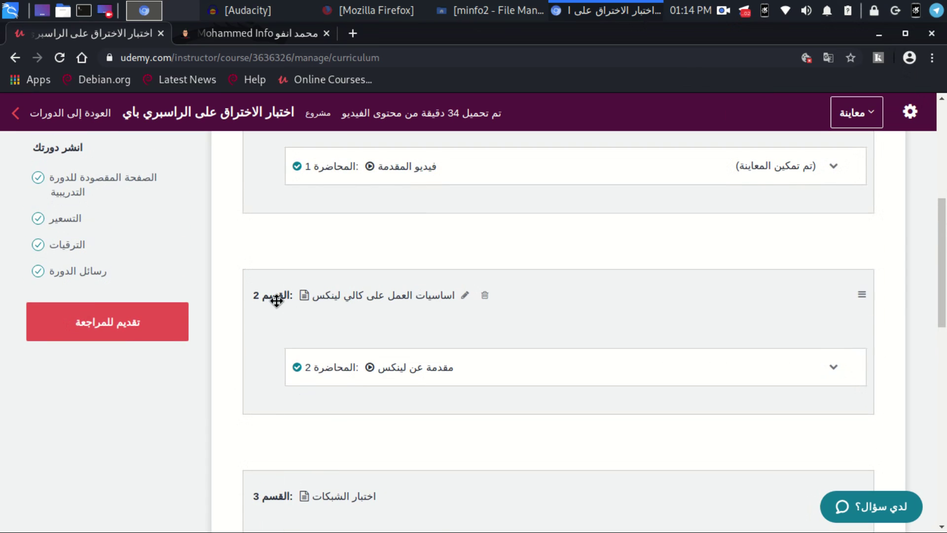
scroll(345, 285, up, 1)
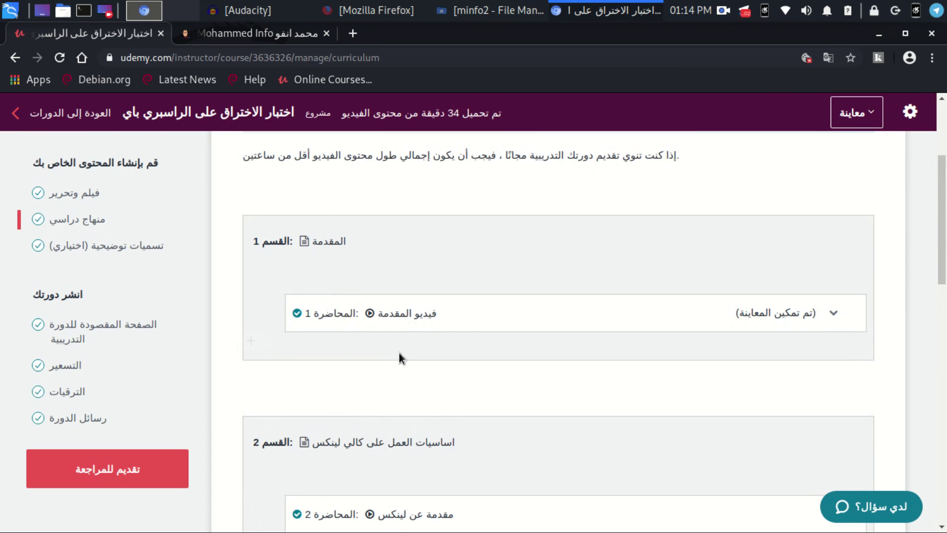
scroll(315, 270, down, 1)
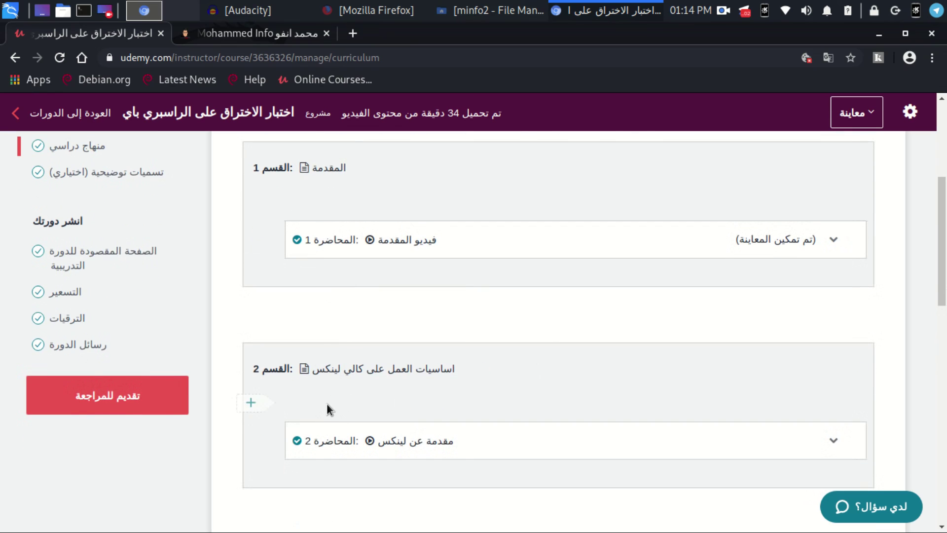
scroll(346, 373, down, 3)
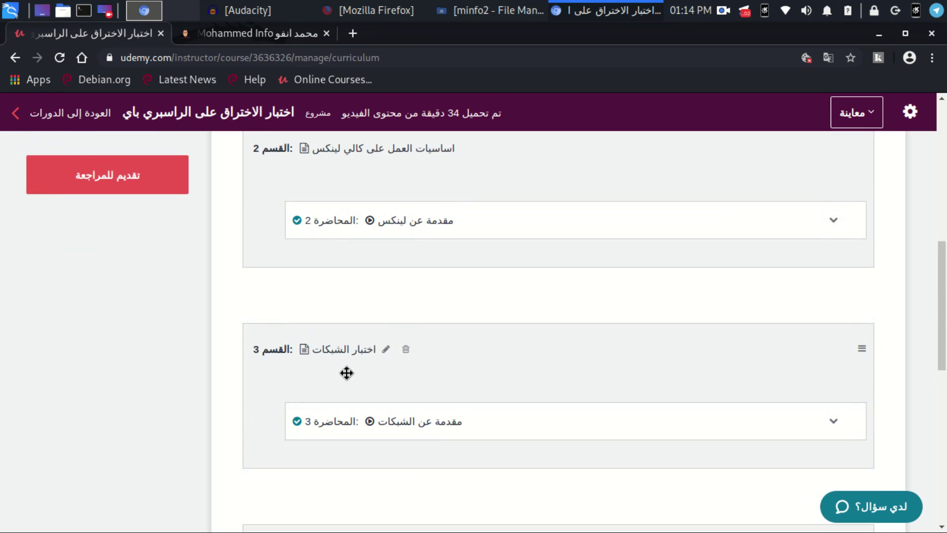
scroll(348, 374, down, 2)
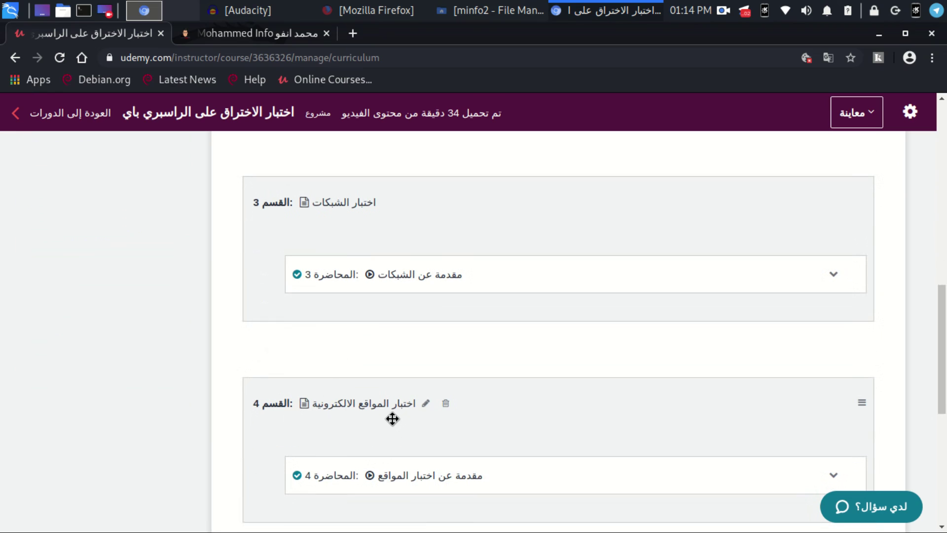
scroll(388, 416, down, 3)
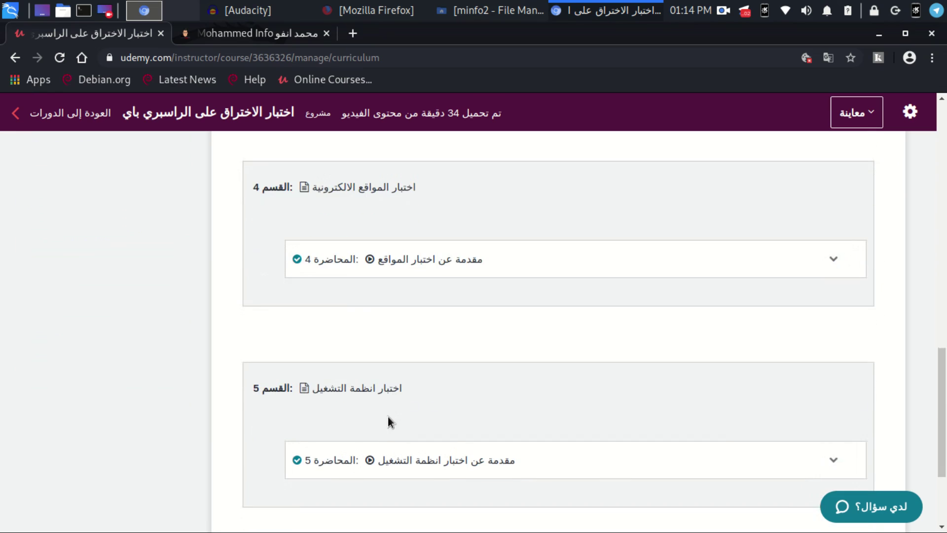
scroll(348, 392, down, 2)
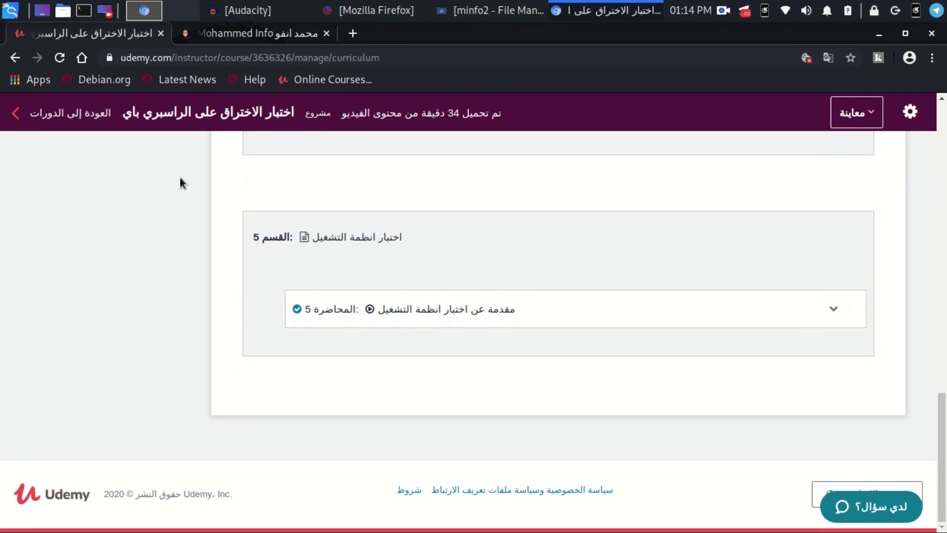
Show the content types that can be added to section 4 (اختبار المواقع الالكترونية), and close the choices without adding anything.
mouse_move(657, 237)
scroll(456, 244, up, 3)
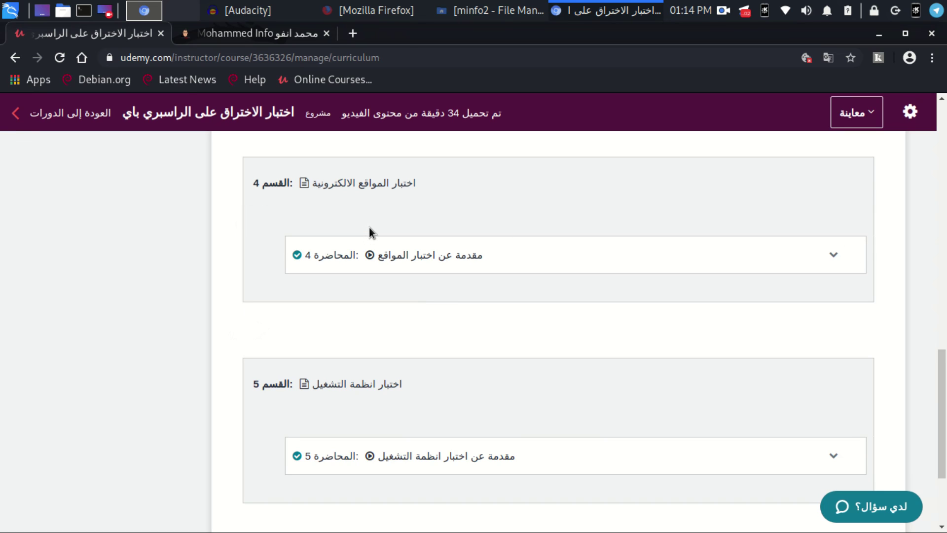
scroll(370, 232, up, 2)
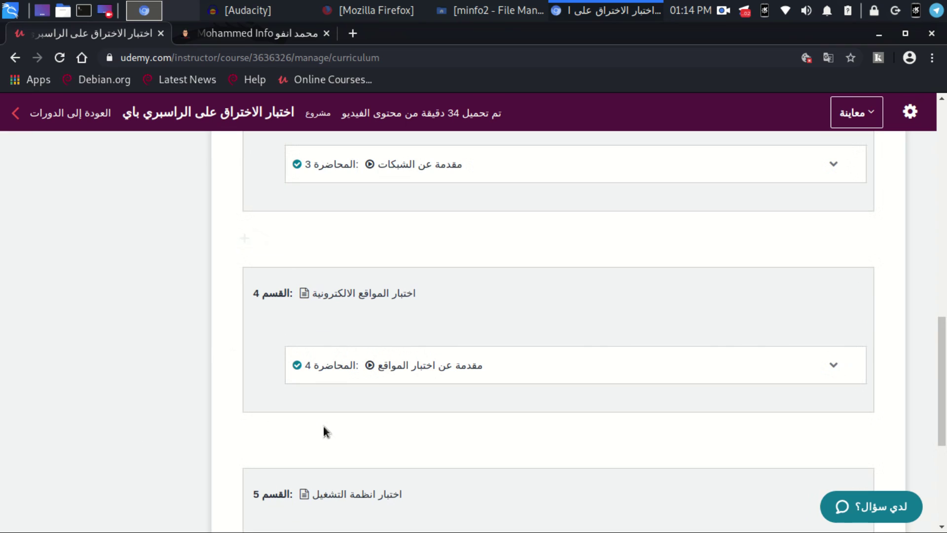
click(252, 327)
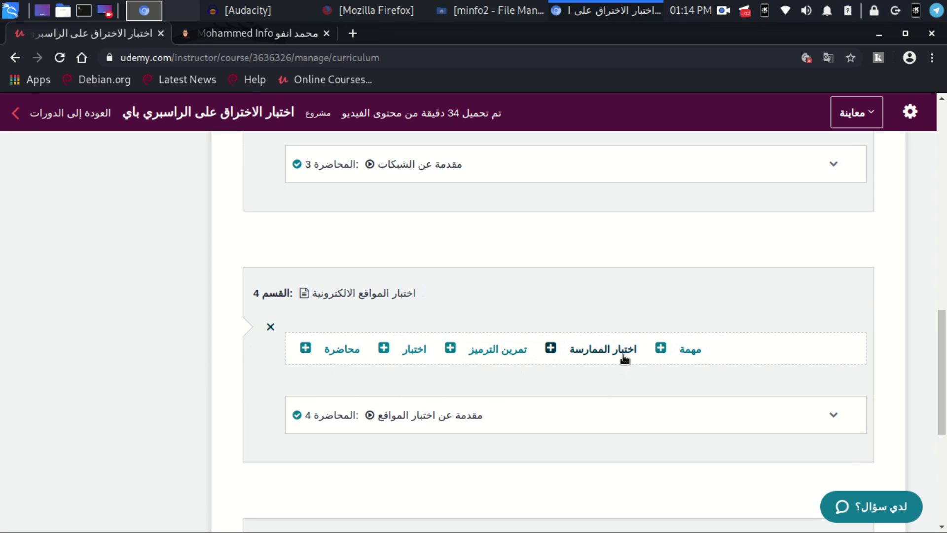
click(267, 328)
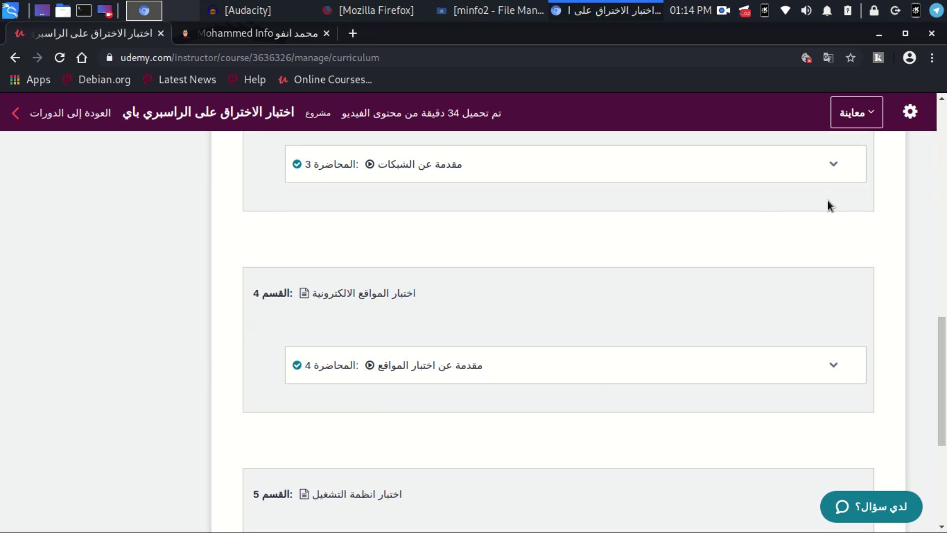
Open the curriculum's bulk uploader, view the Link (URL) and Facebook file sources, and close it without choosing files.
scroll(763, 205, up, 6)
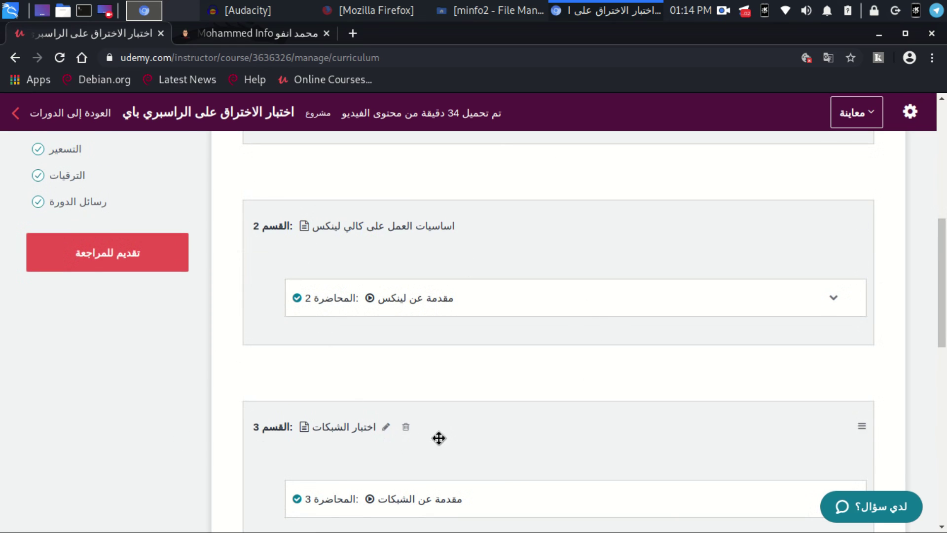
scroll(444, 391, up, 4)
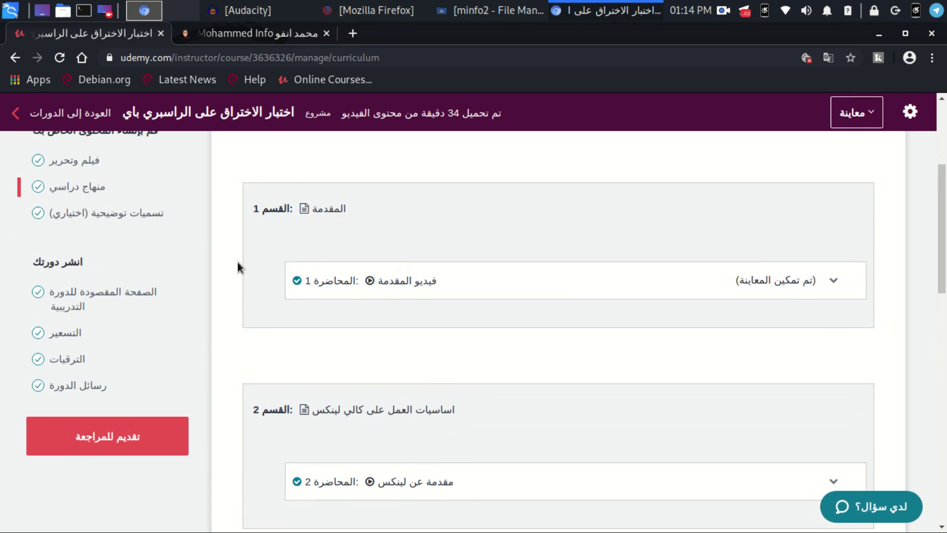
scroll(306, 375, up, 3)
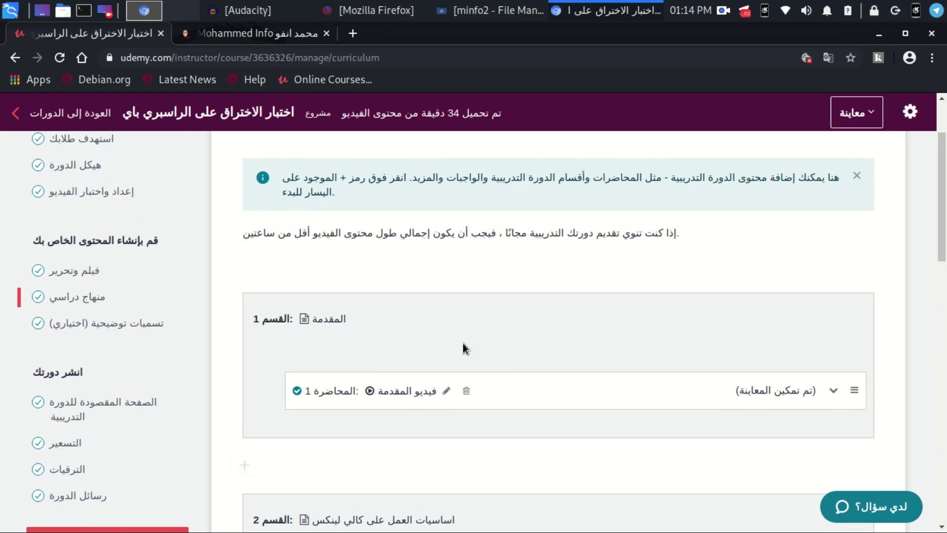
scroll(513, 371, up, 2)
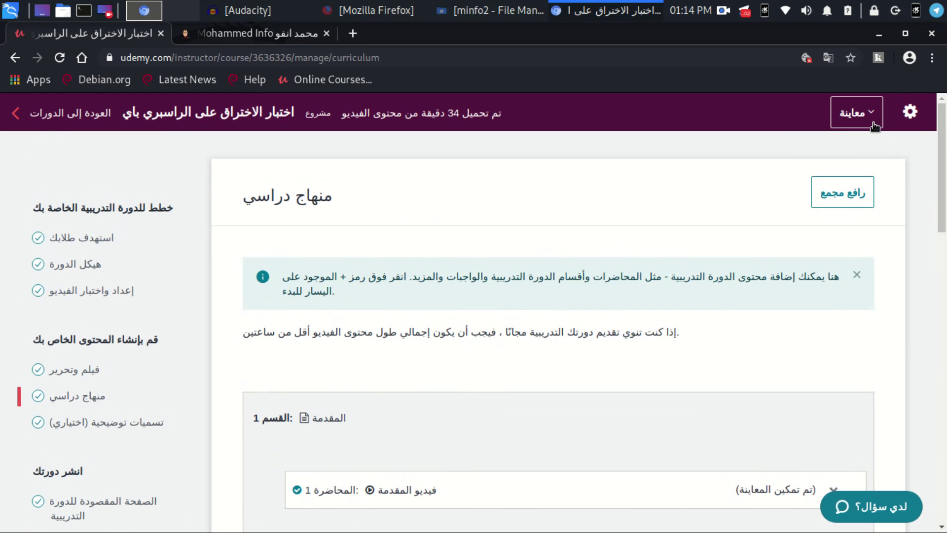
click(841, 192)
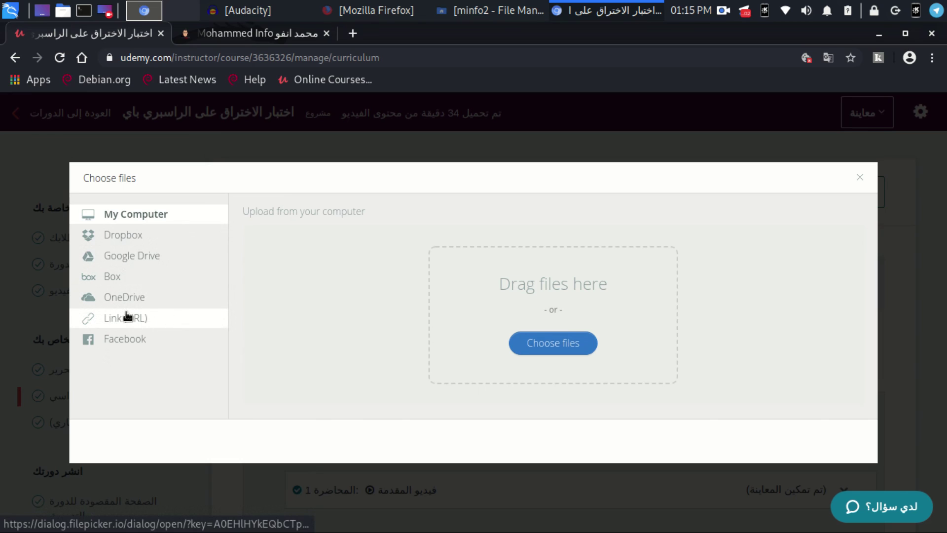
click(158, 326)
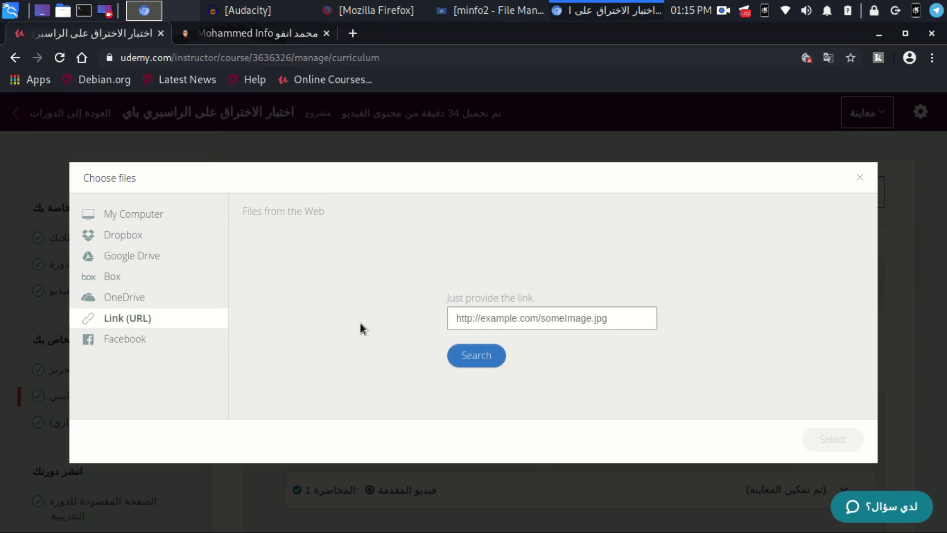
click(122, 342)
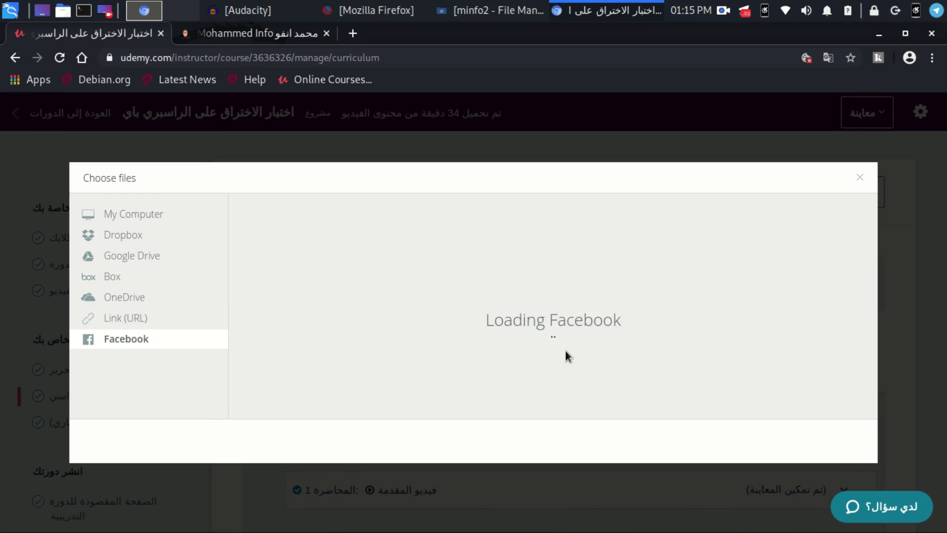
click(861, 178)
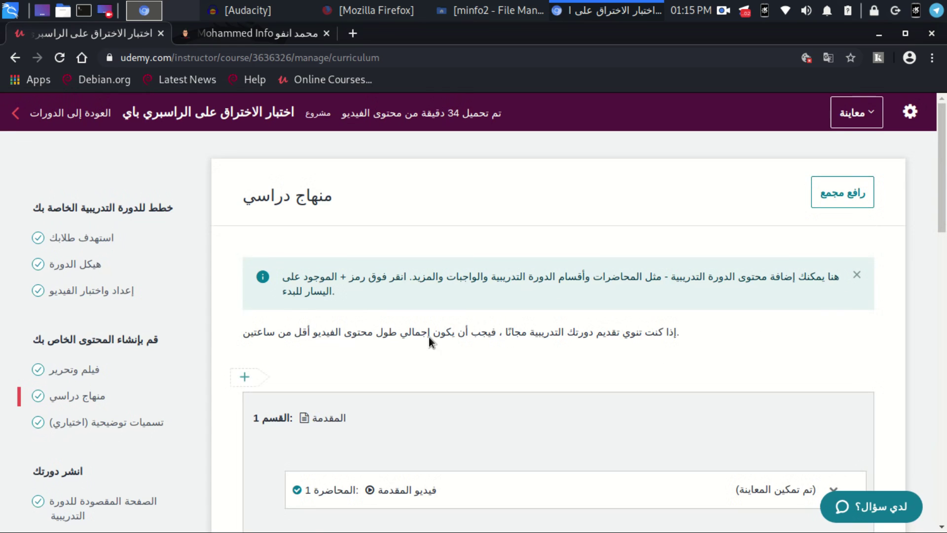
Expand lecture 1 (فيديو المقدمة) in section 1 and examine its video content, preview, download, description and resource options.
scroll(416, 334, down, 5)
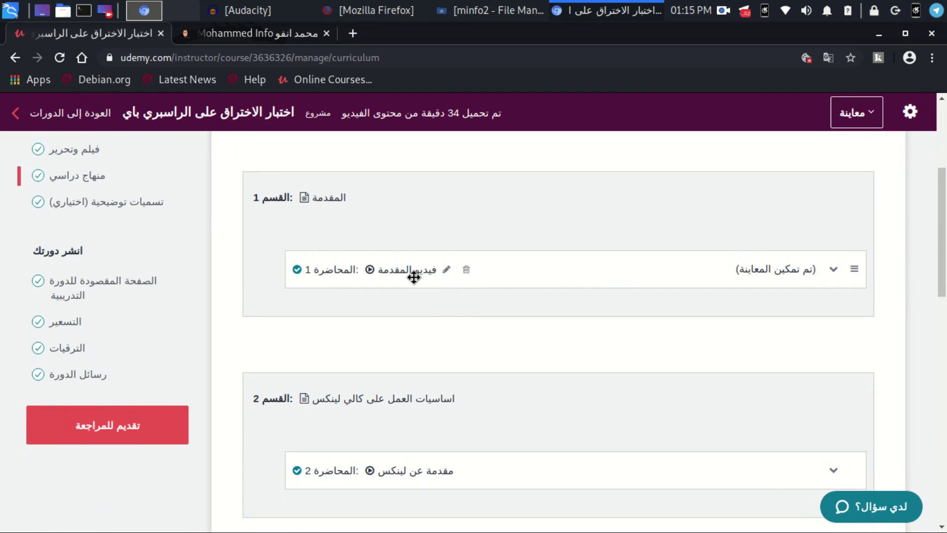
click(833, 269)
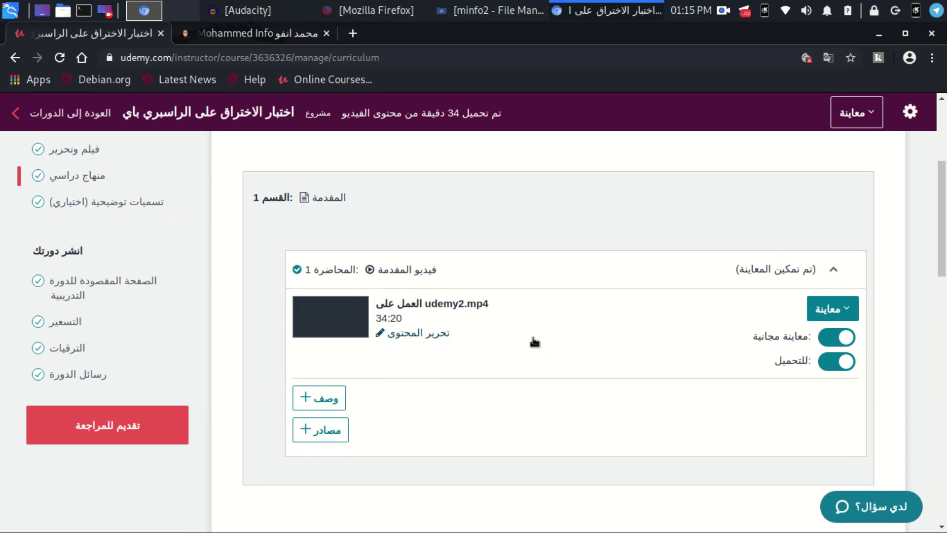
scroll(533, 337, down, 4)
scroll(387, 339, up, 3)
scroll(493, 335, down, 2)
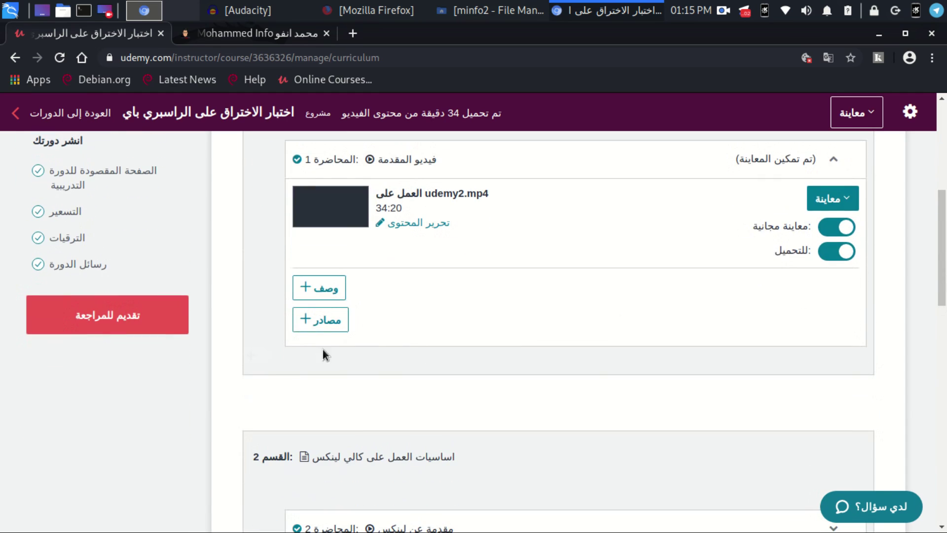
Add a new lecture titled 0 to section 1 (المقدمة) of the curriculum.
click(253, 355)
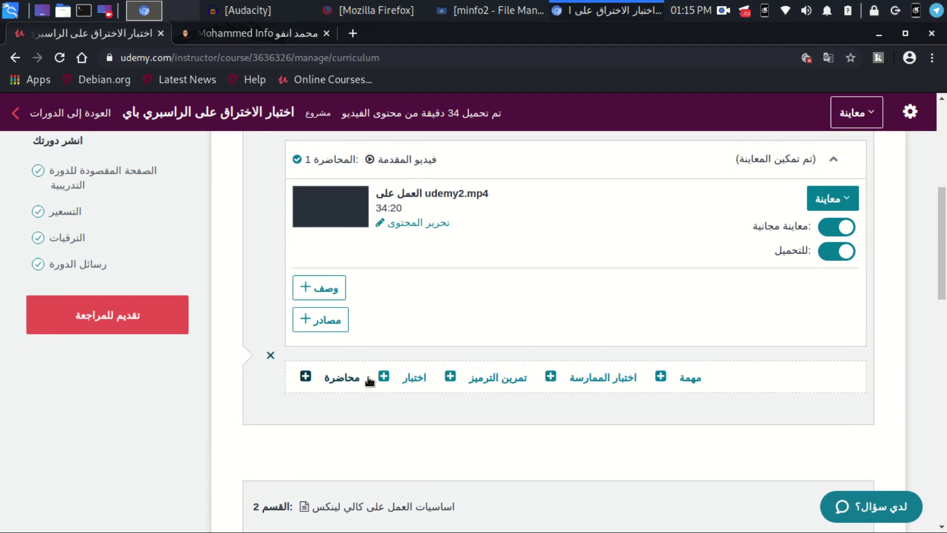
click(338, 380)
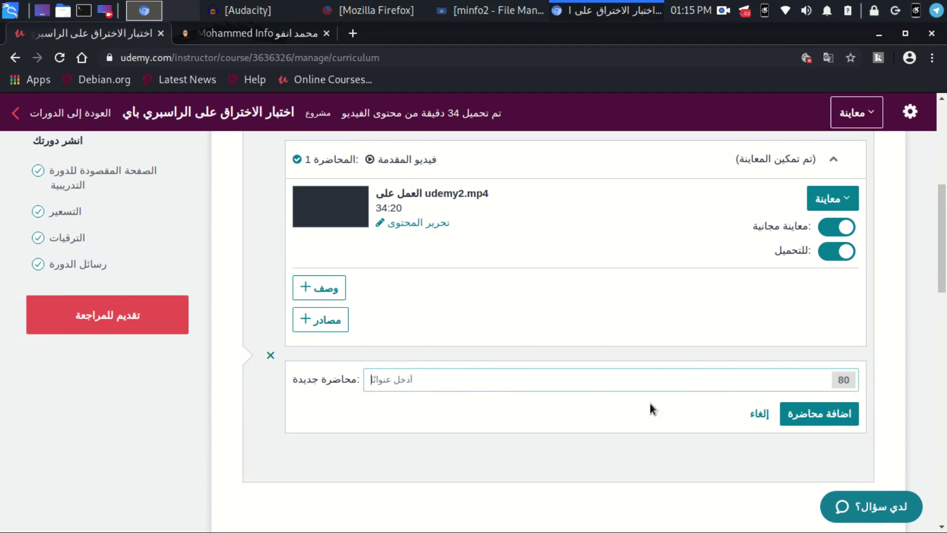
text(0)
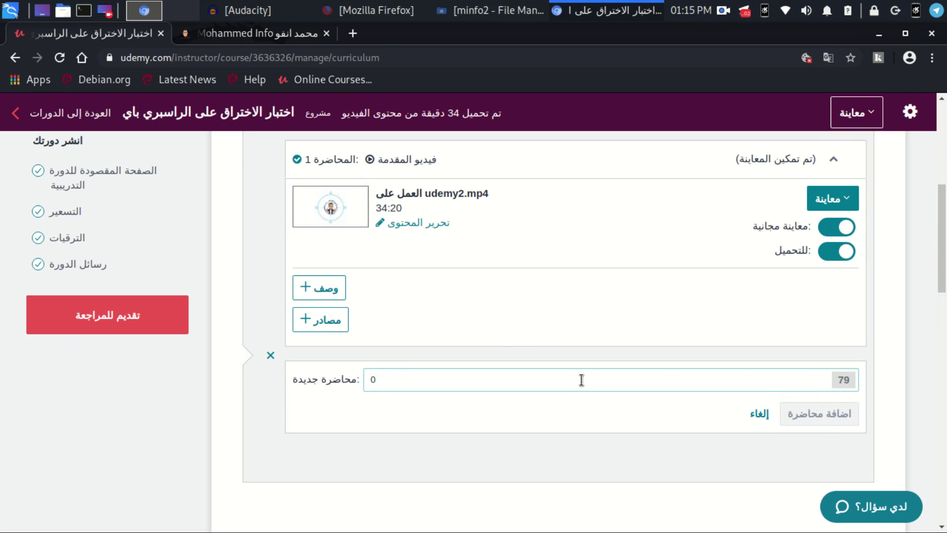
key(Return)
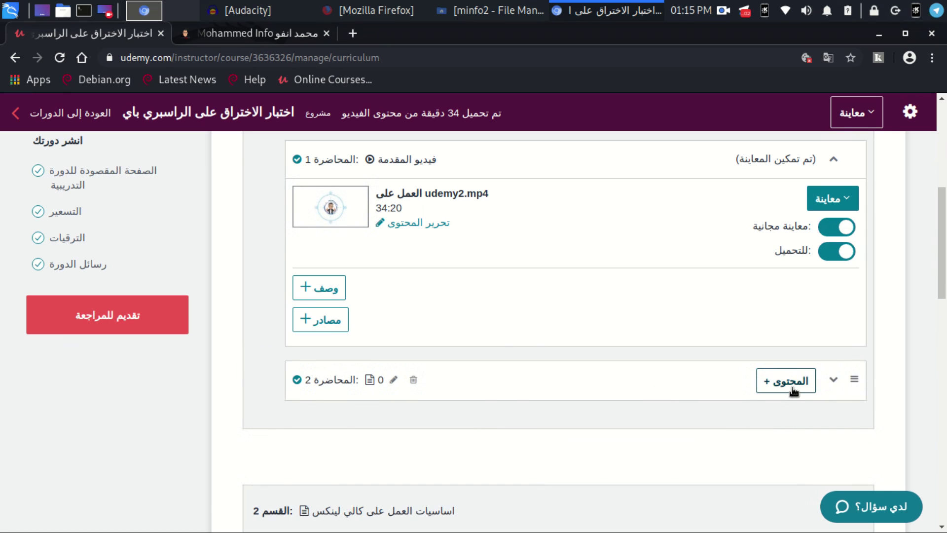
Show the content types that can be chosen for the new lecture 0.
click(789, 384)
scroll(794, 298, down, 3)
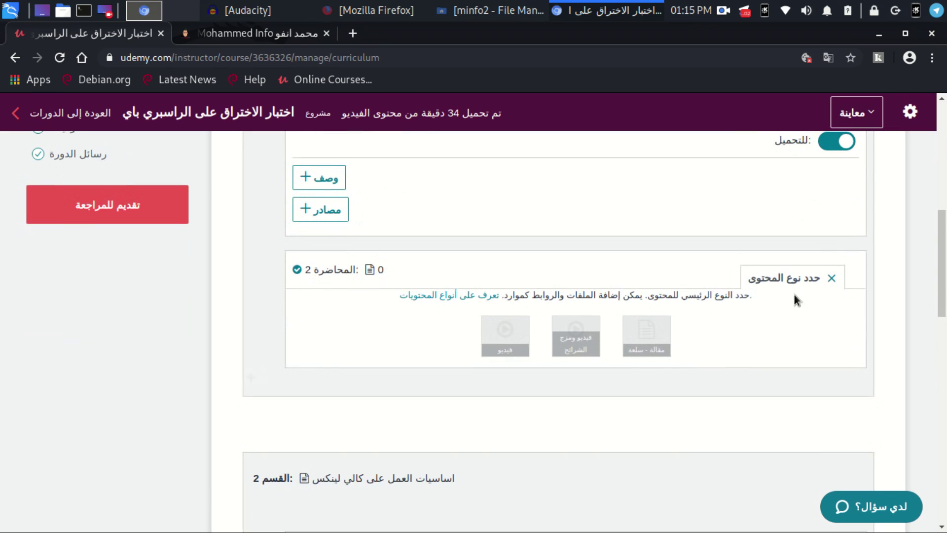
click(829, 279)
click(772, 276)
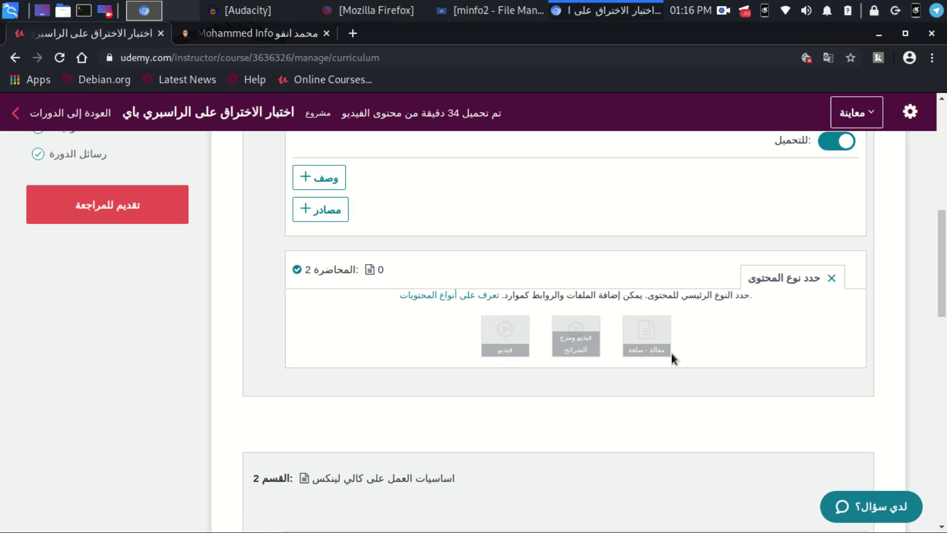
Choose video content for lecture 0, view its upload and library options, and close them without selecting a file.
click(506, 334)
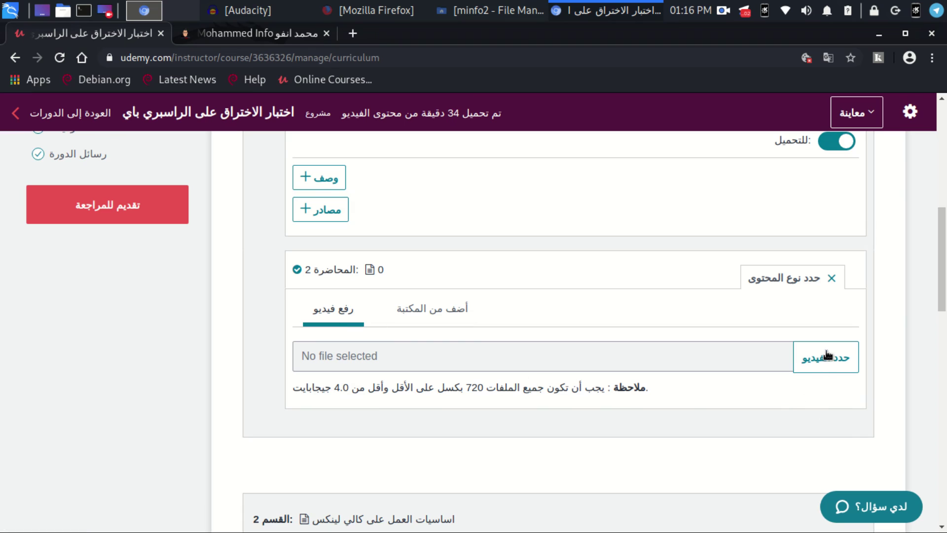
click(438, 319)
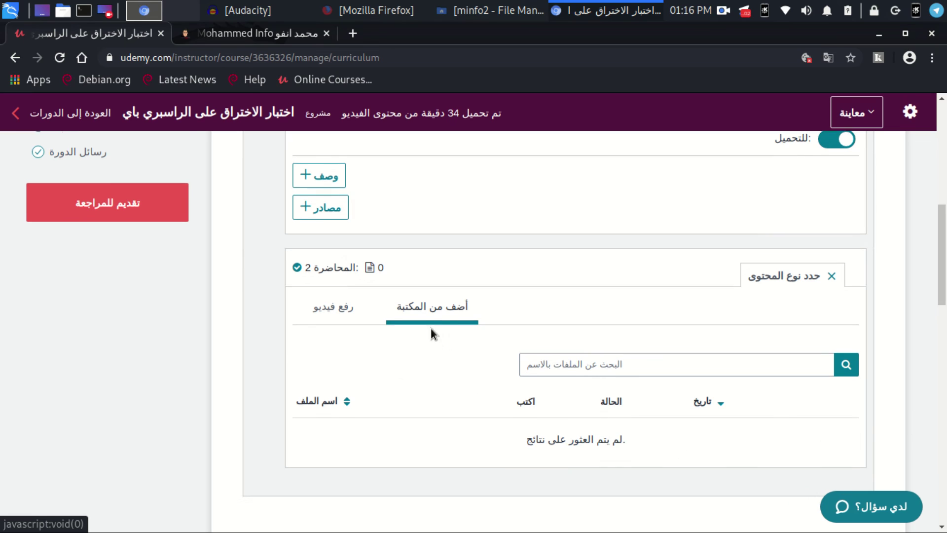
scroll(430, 328, down, 3)
click(332, 234)
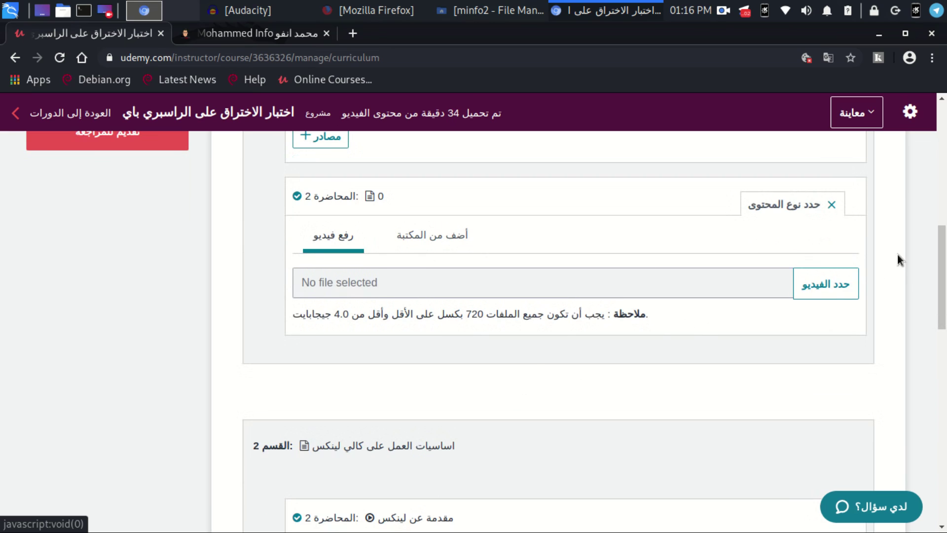
click(832, 204)
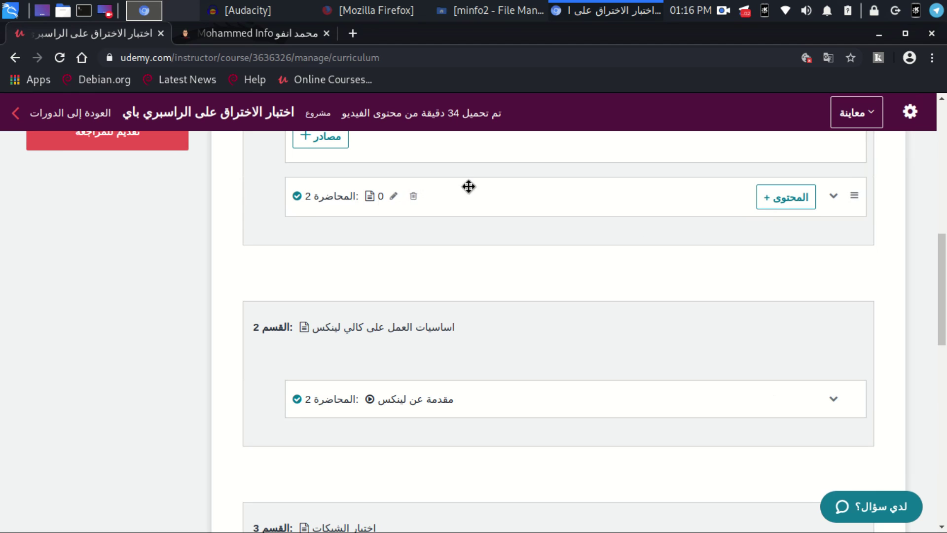
Go to the course's captions page (تسميات توضيحية) and open the captions of lecture 1 (فيديو المقدمة) for editing.
scroll(351, 326, up, 5)
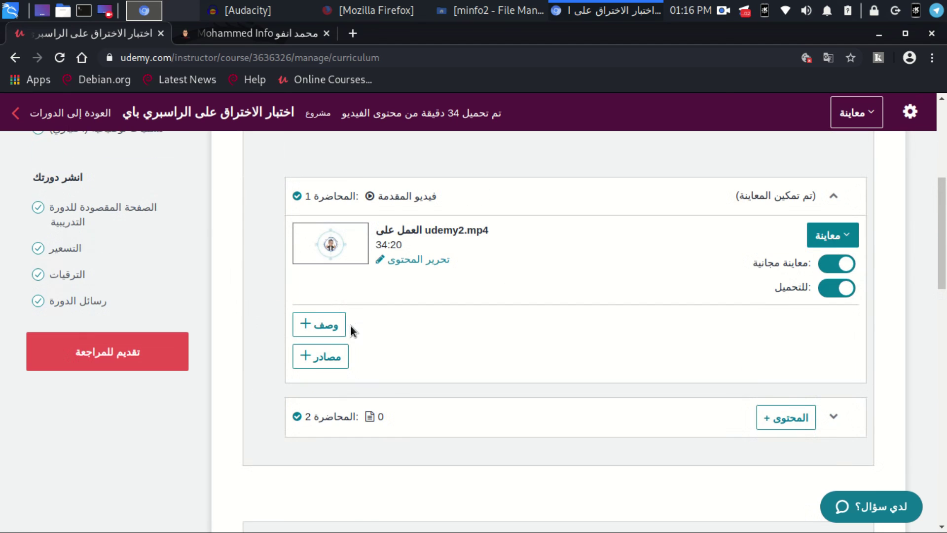
scroll(612, 323, up, 4)
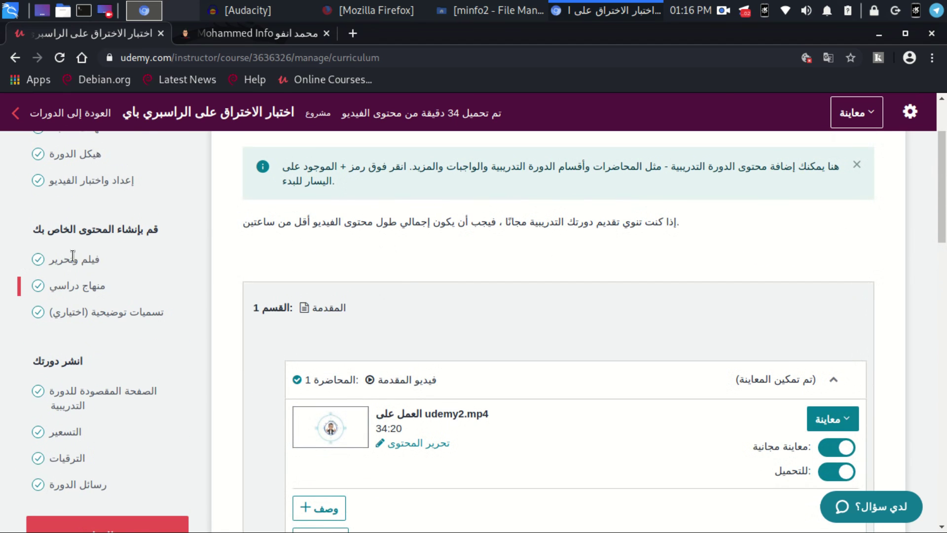
click(92, 316)
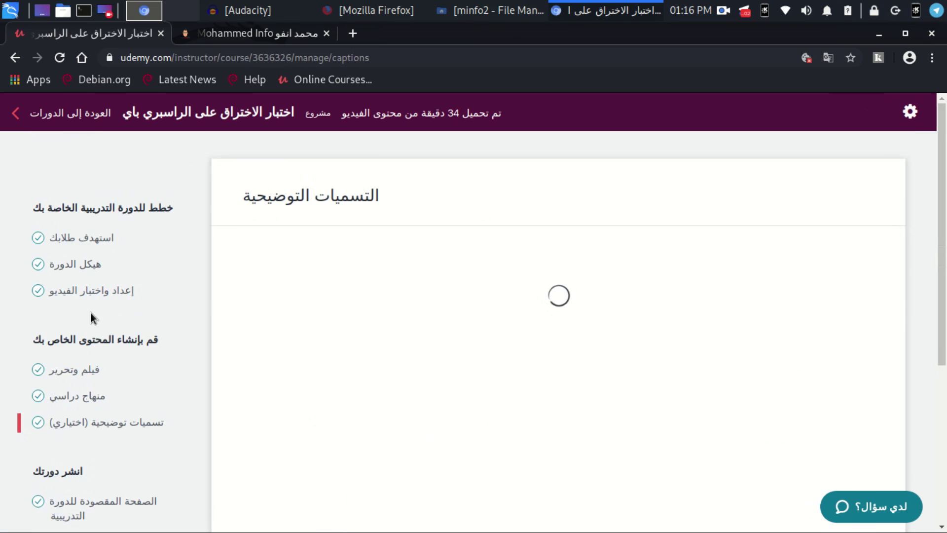
scroll(518, 269, down, 4)
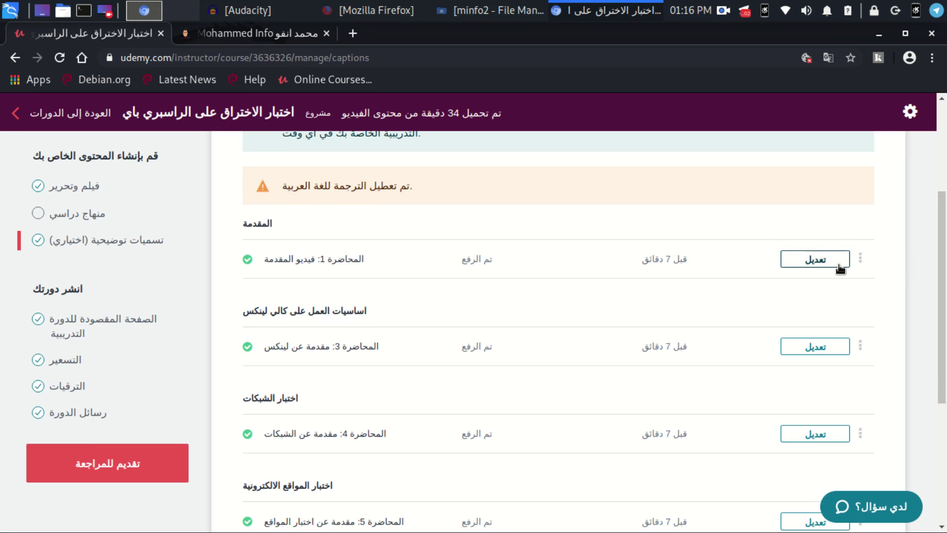
click(817, 262)
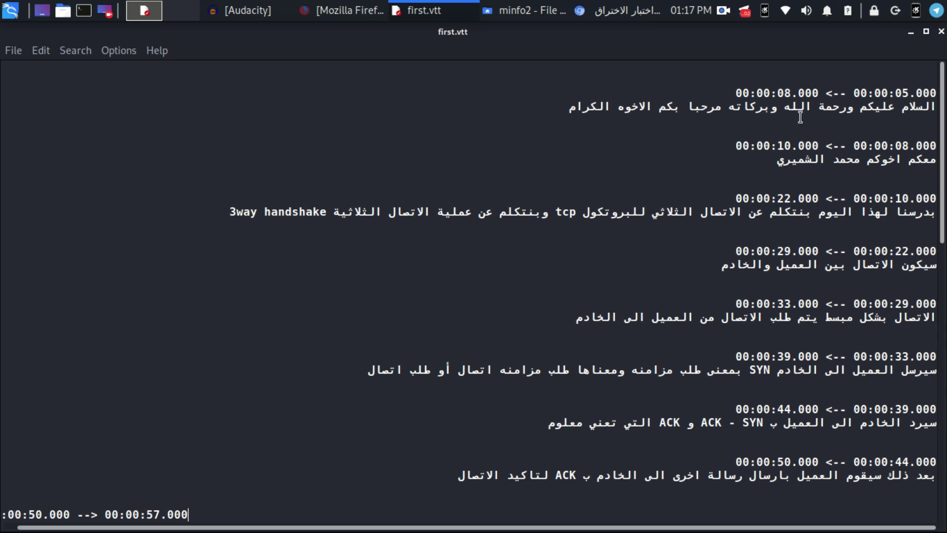
In first.vtt, highlight the first cue's time range and caption text and the second cue's time range to examine the caption format.
click(937, 90)
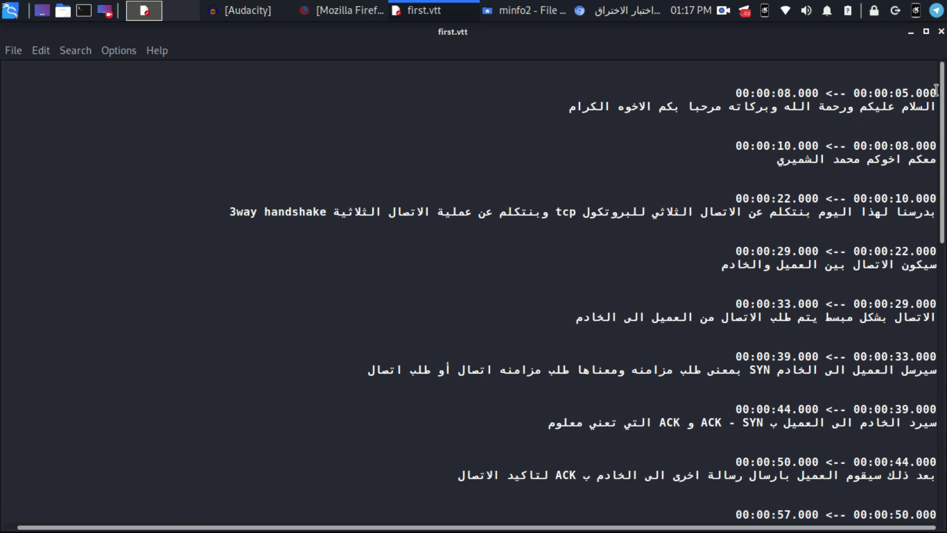
key(End)
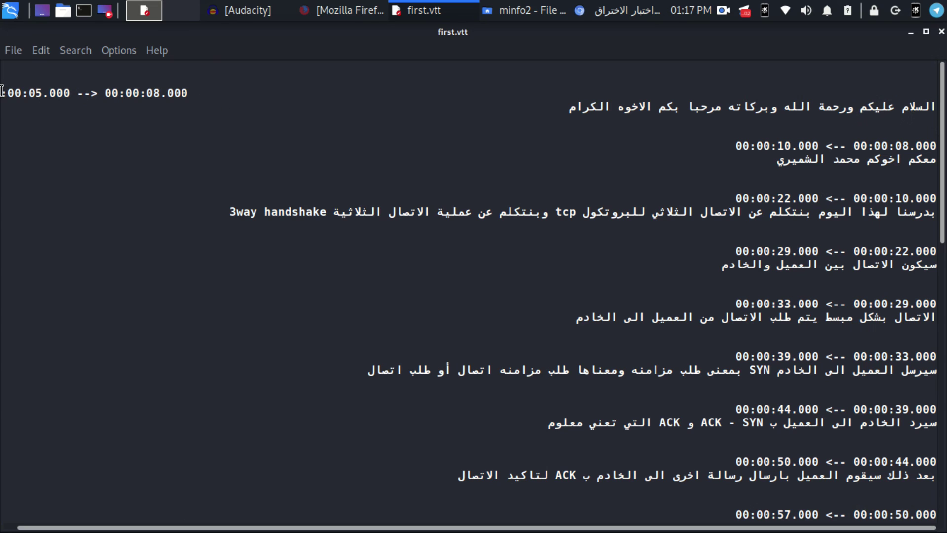
drag(2, 91, 198, 95)
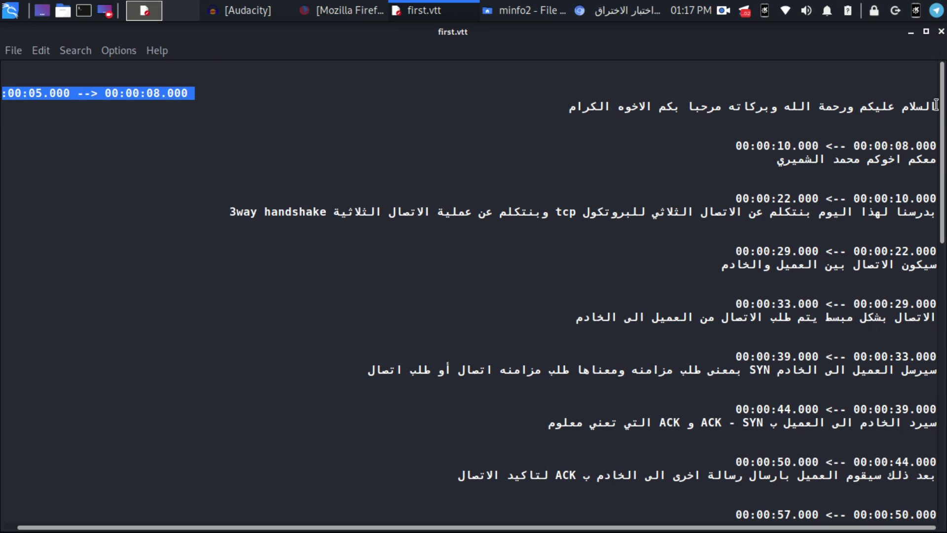
drag(936, 106, 557, 106)
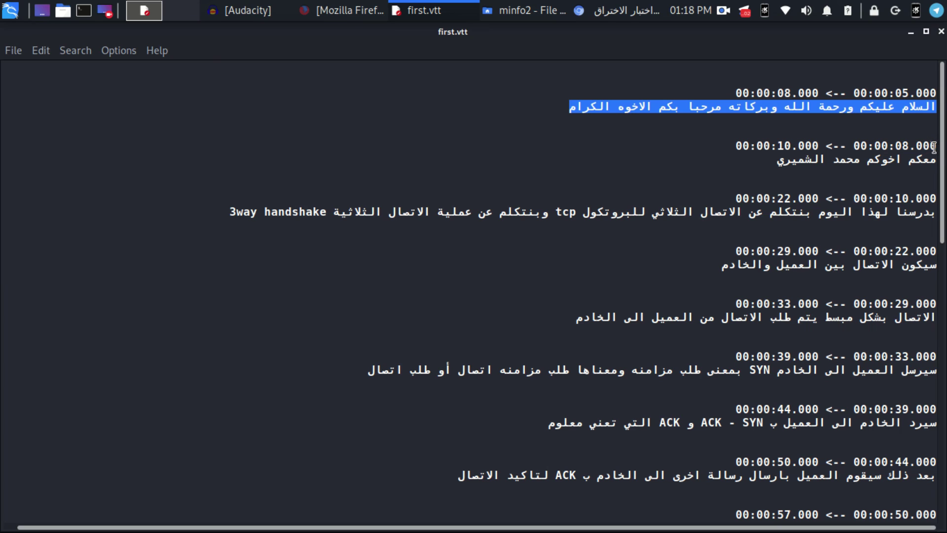
drag(936, 147, 734, 146)
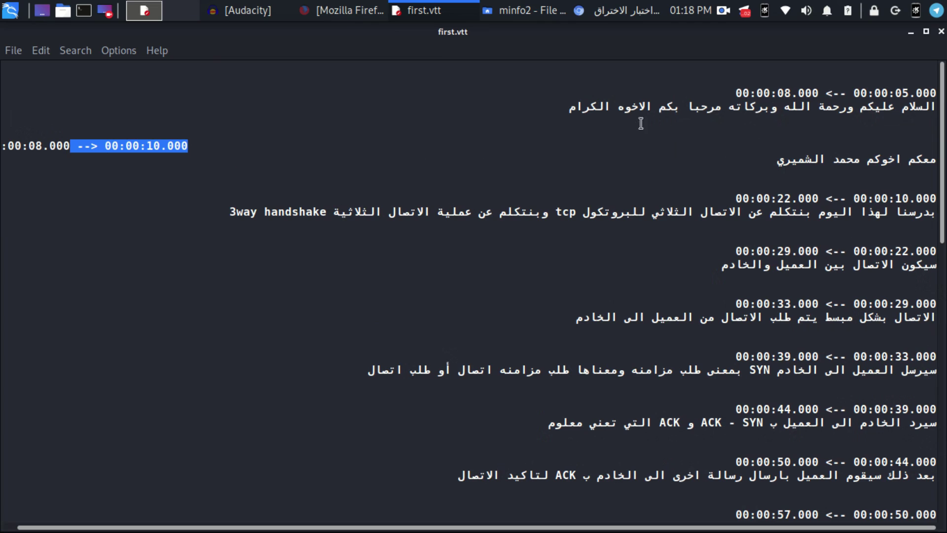
click(716, 97)
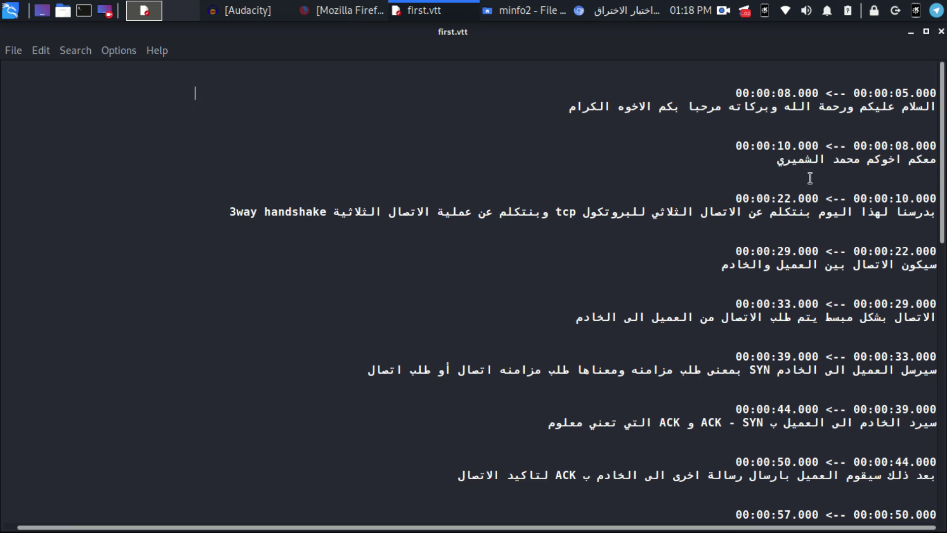
Look through the remaining caption cues of first.vtt to the end of the file and return to its beginning.
scroll(806, 237, down, 8)
scroll(808, 253, down, 9)
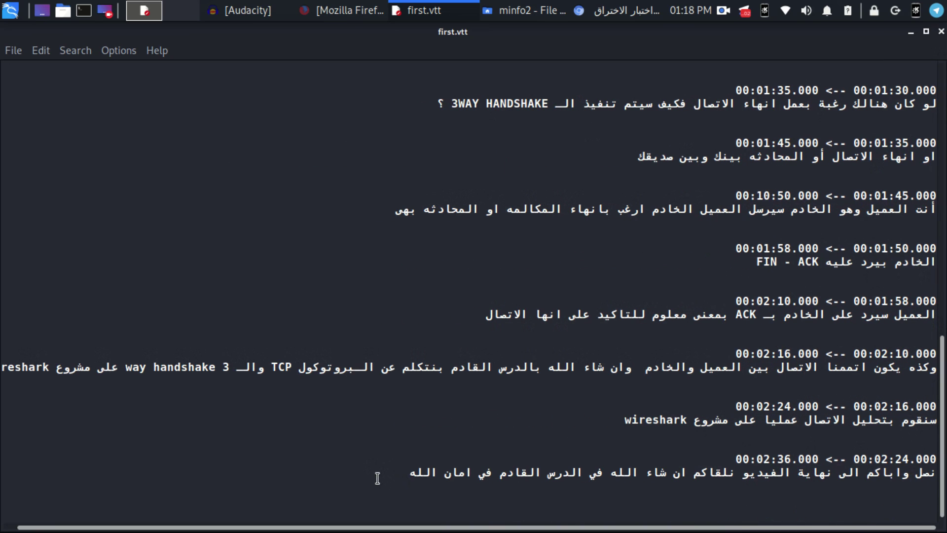
scroll(646, 246, up, 17)
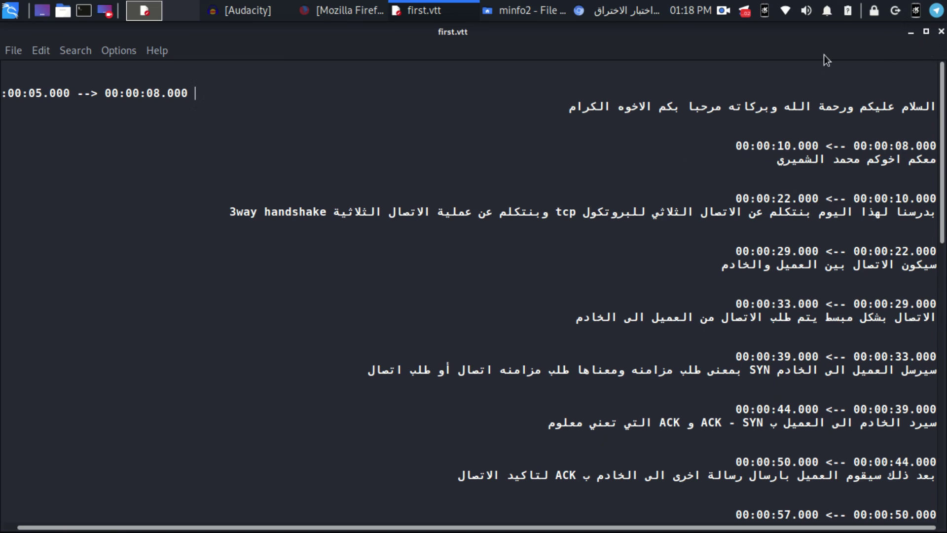
Switch back to Udemy in the browser, return to the course's captions list and review its lectures, language and notices.
click(601, 7)
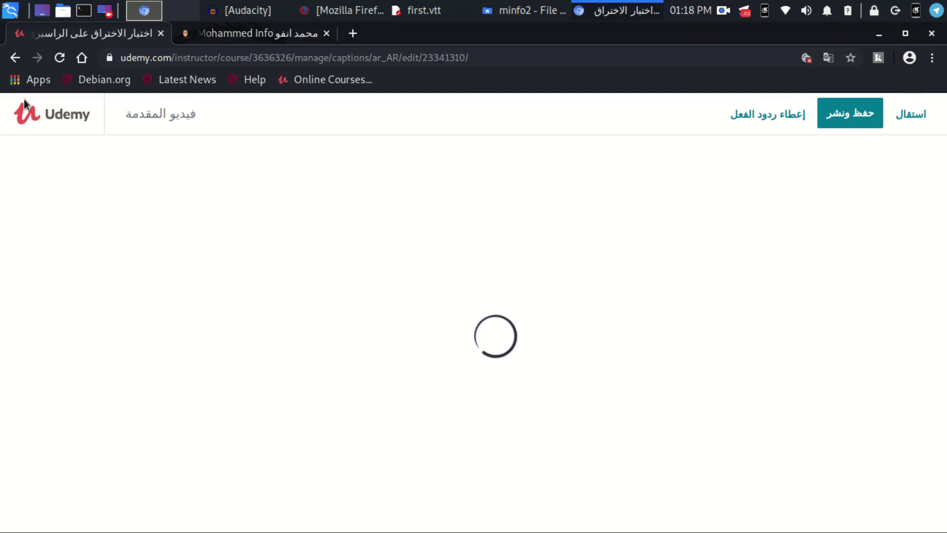
click(15, 58)
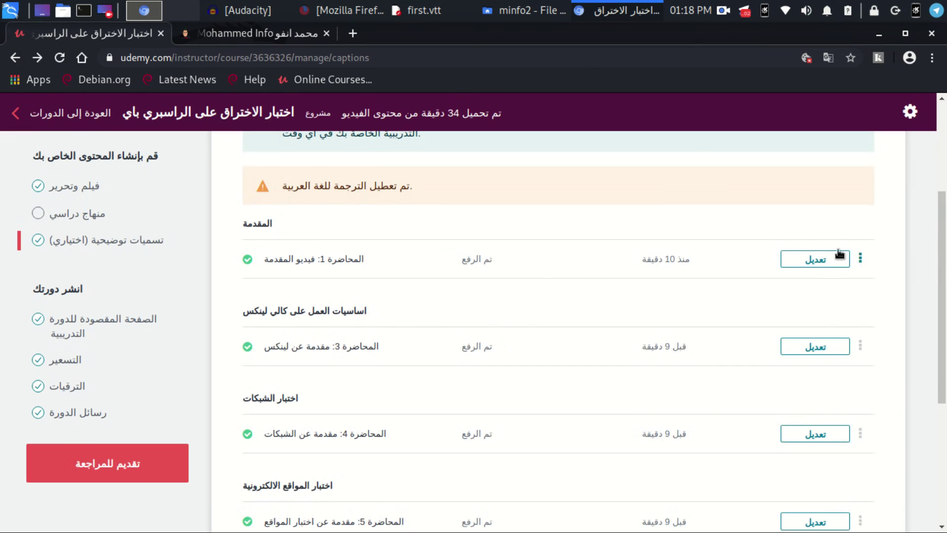
scroll(619, 324, up, 2)
scroll(594, 330, down, 3)
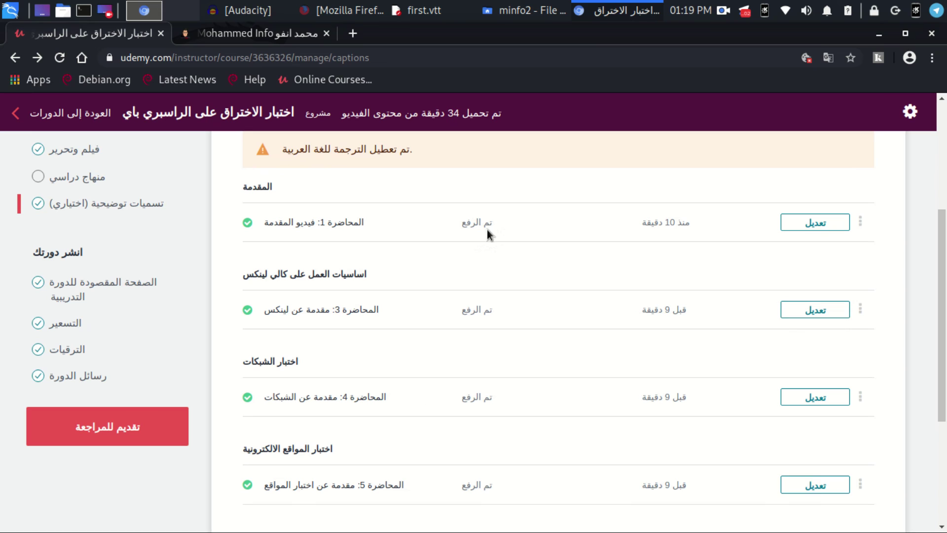
scroll(479, 427, down, 3)
scroll(461, 430, up, 7)
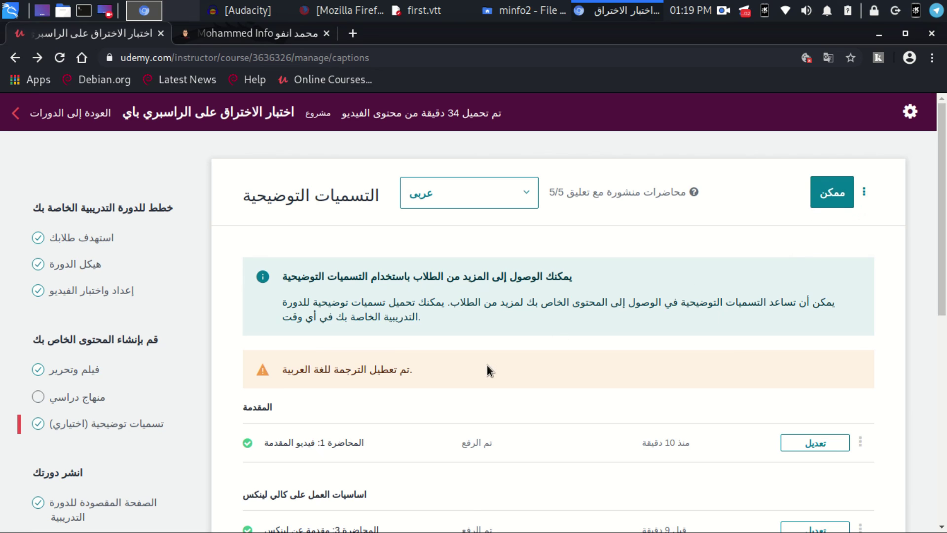
scroll(491, 370, down, 3)
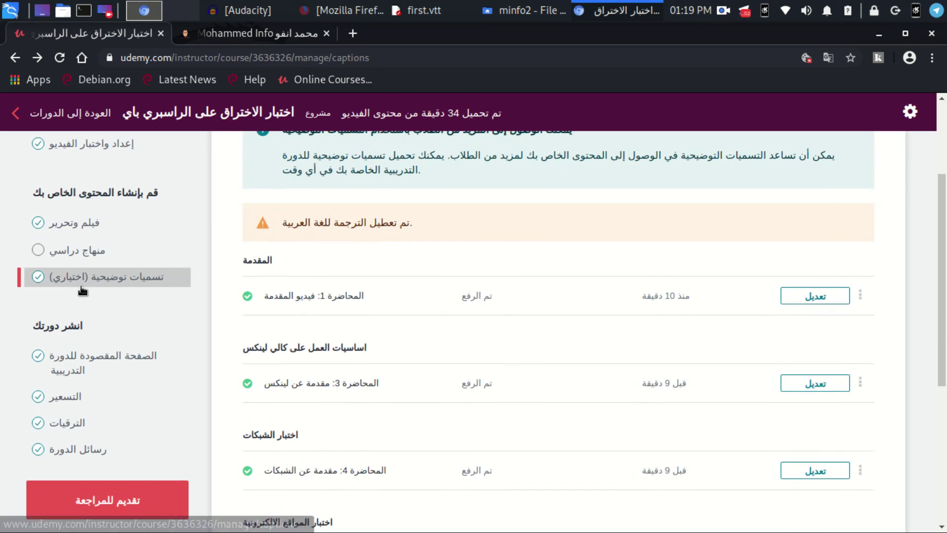
Return to the curriculum page (منهاج دراسي) and delete lecture 2 (0) from section 1.
click(91, 248)
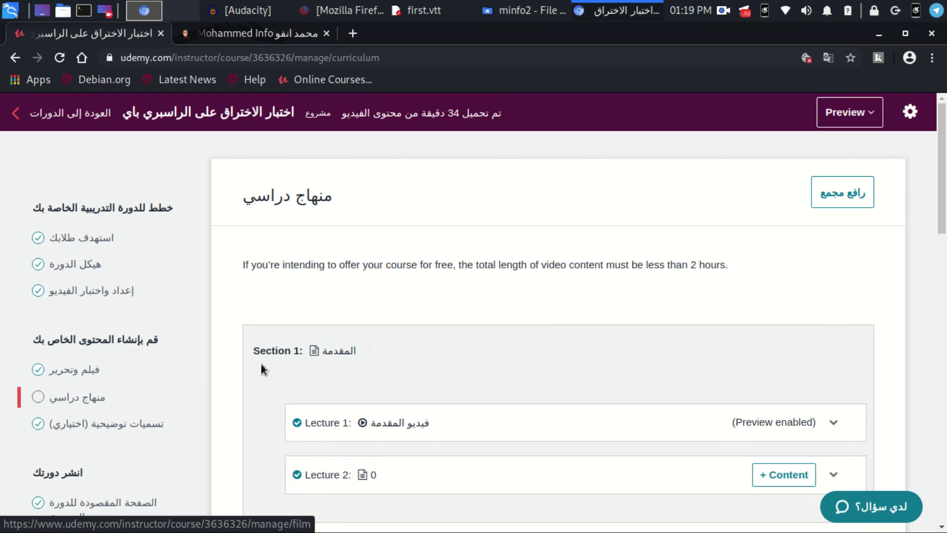
scroll(538, 365, down, 5)
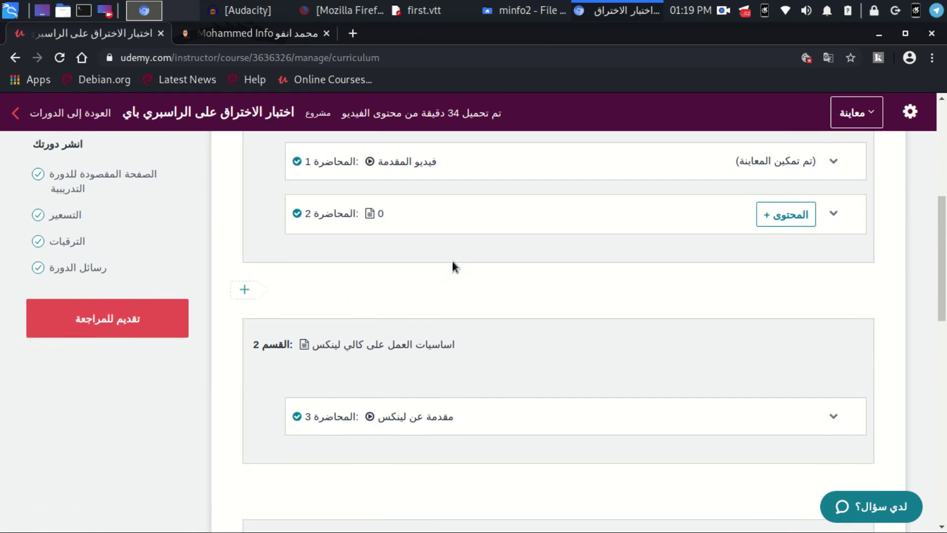
scroll(740, 316, up, 2)
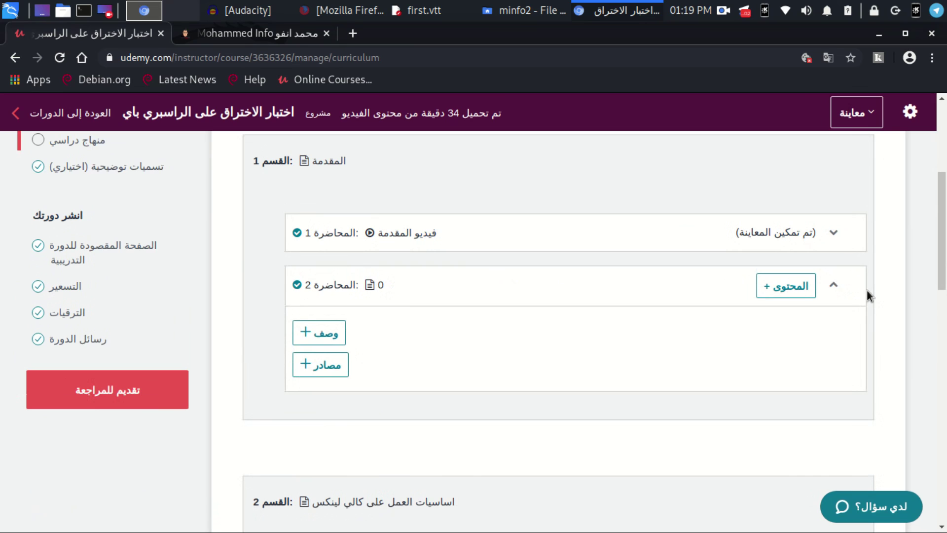
click(835, 285)
mouse_move(401, 288)
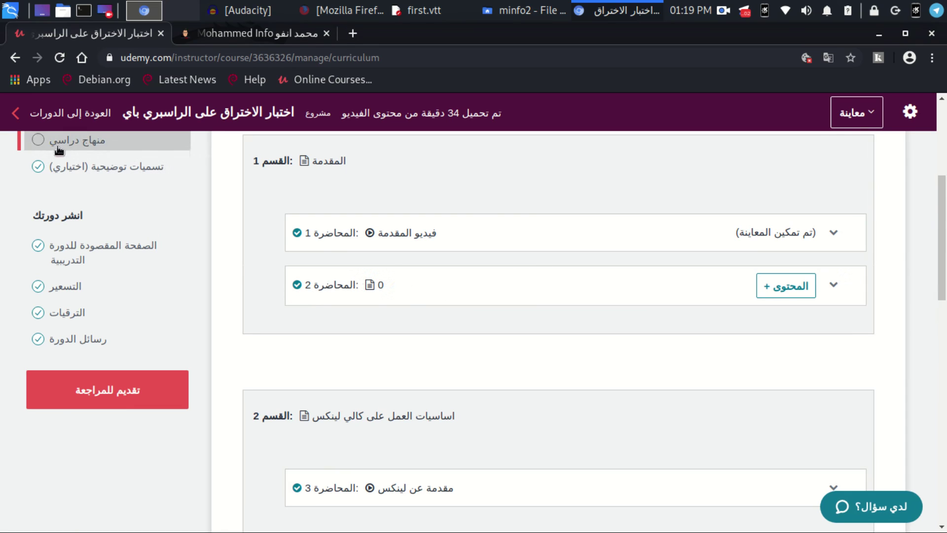
click(414, 288)
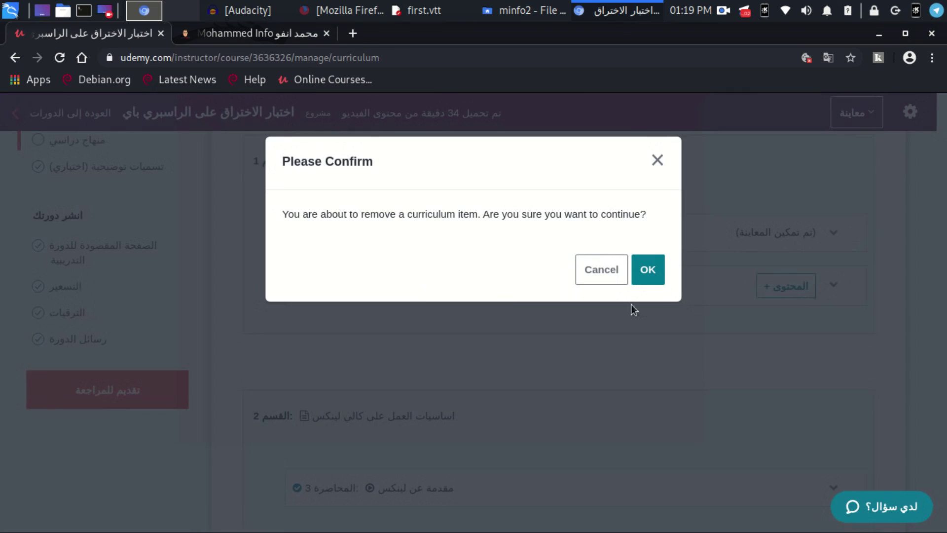
click(647, 269)
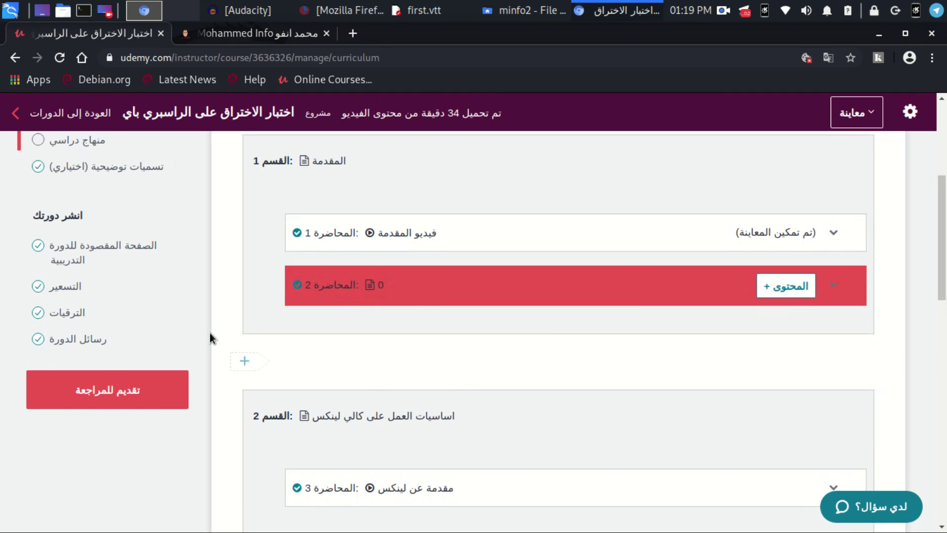
Visit the captions page and the film and edit page (فيلم وتحرير), ending on the captions list (تسميات توضيحية).
click(69, 168)
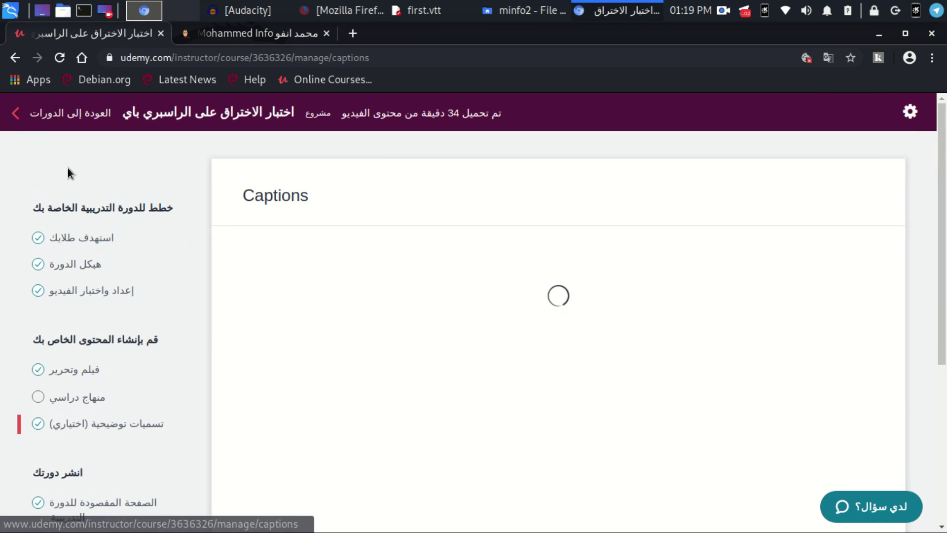
click(56, 378)
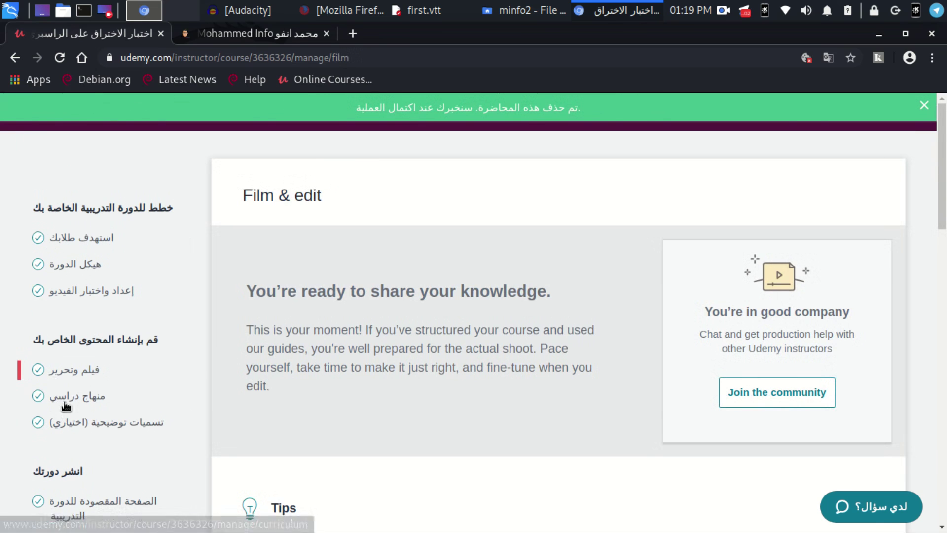
click(82, 423)
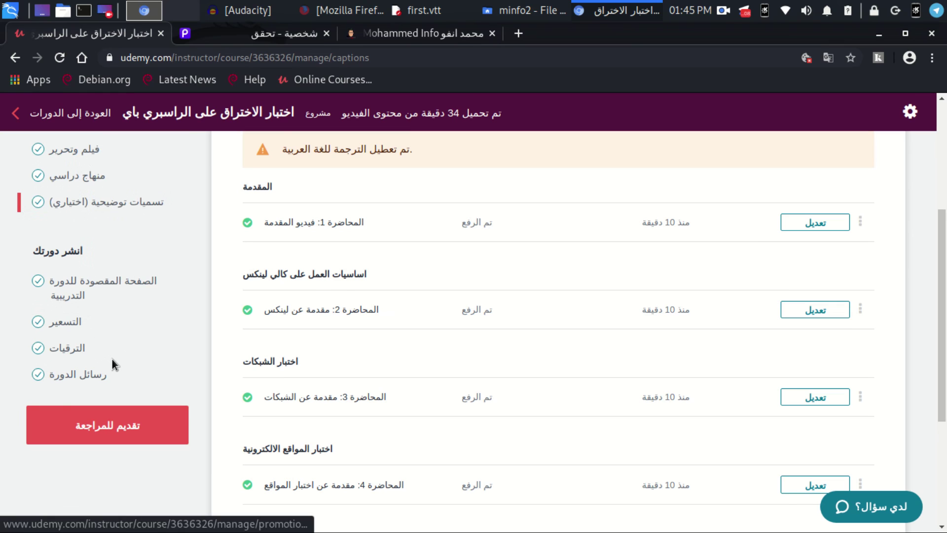
Submit the course for review (تقديم للمراجعة) and continue to Persona for the identity verification.
click(153, 425)
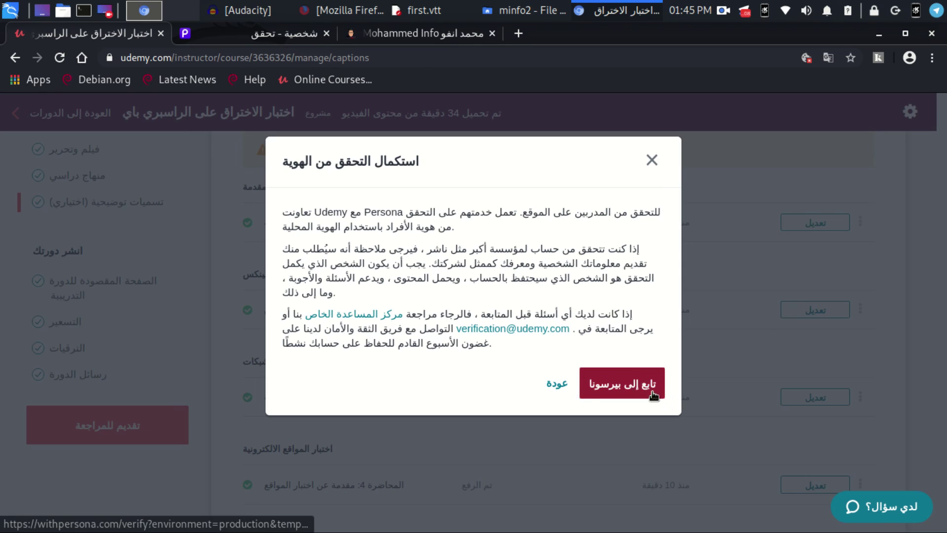
click(636, 394)
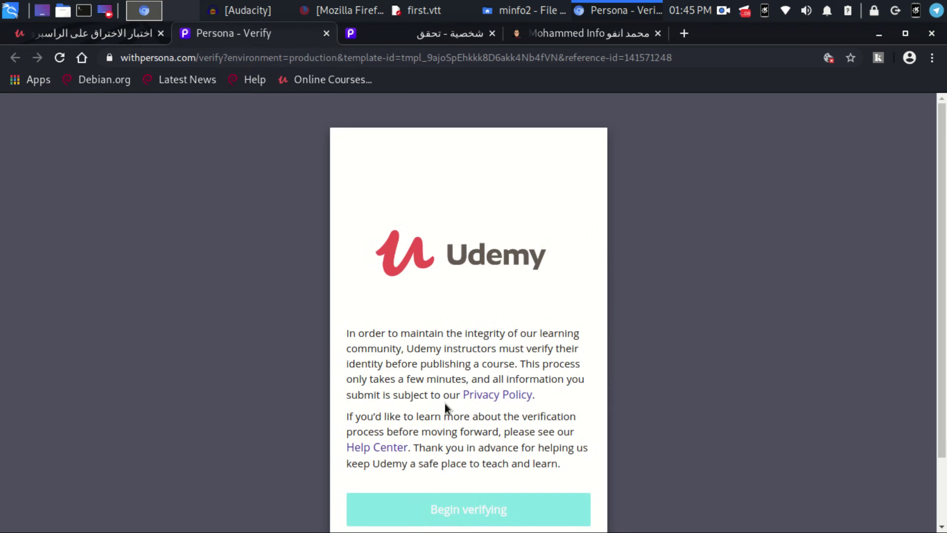
Look over the Persona verification introduction and its list of available languages, leaving the language unchanged.
scroll(479, 446, down, 2)
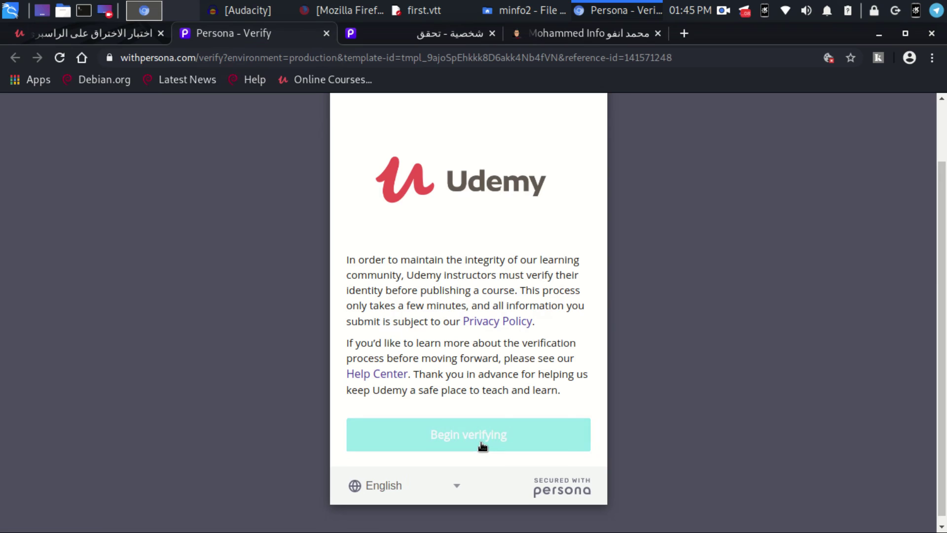
click(444, 484)
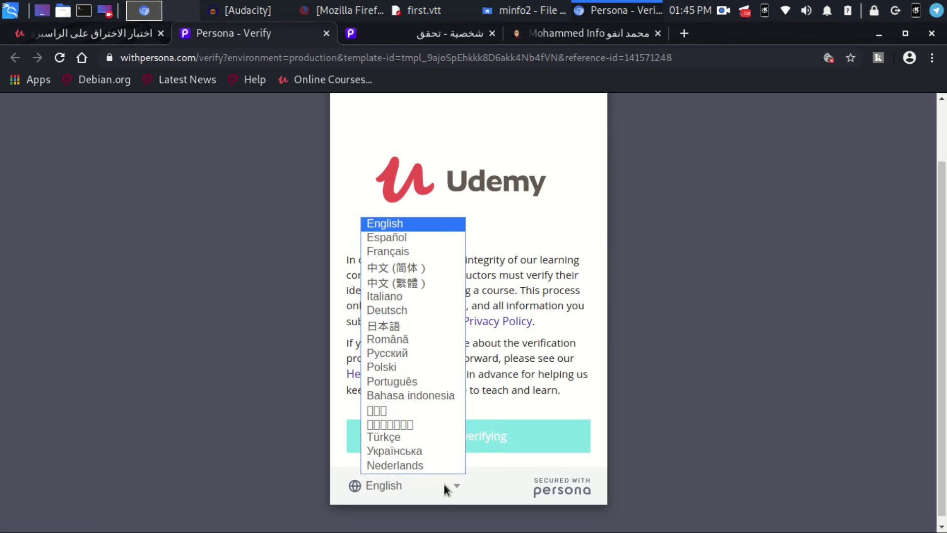
click(510, 273)
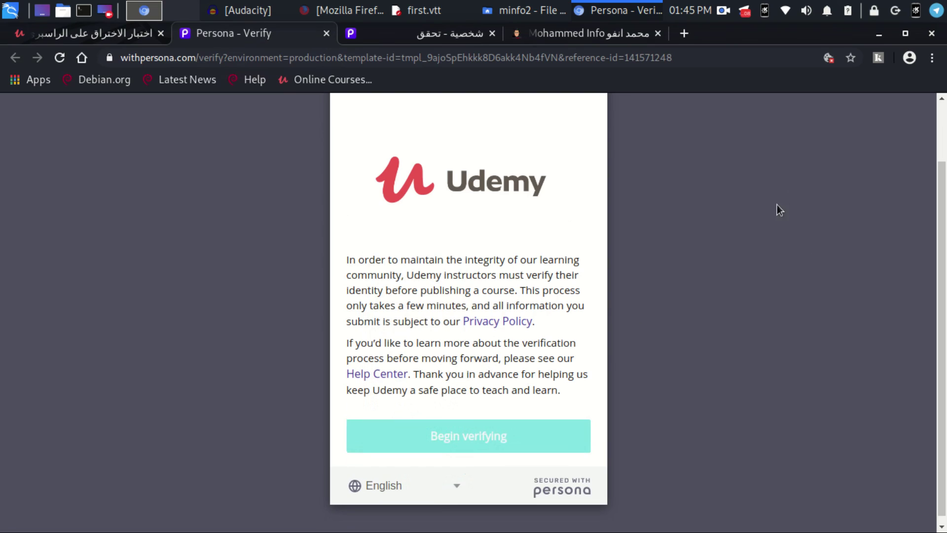
Begin verifying with Yemen as the government ID's country and Passport as the photo ID type.
click(481, 435)
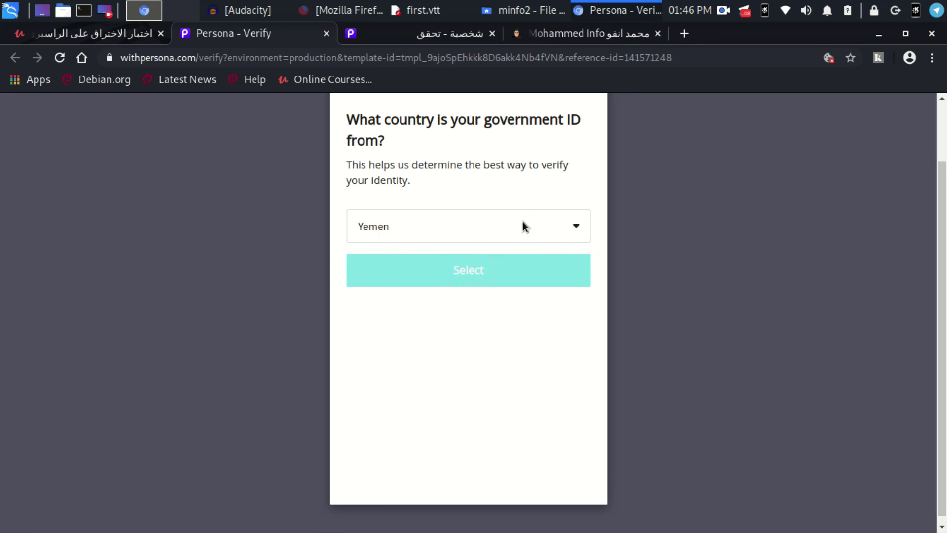
click(474, 268)
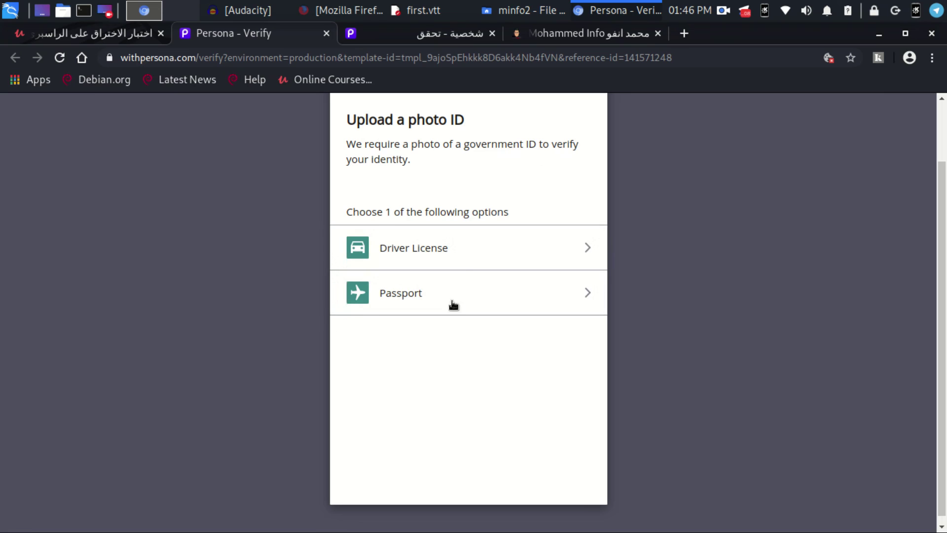
click(434, 305)
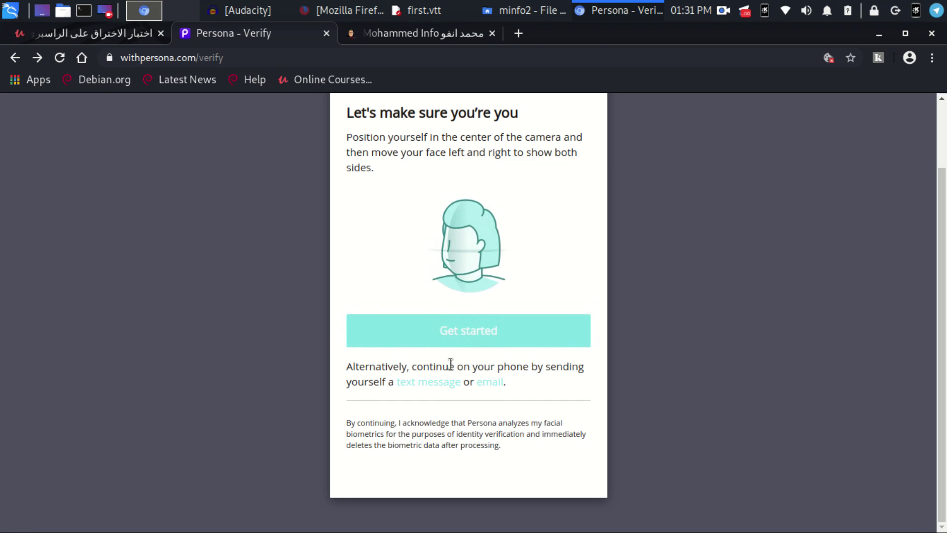
click(721, 10)
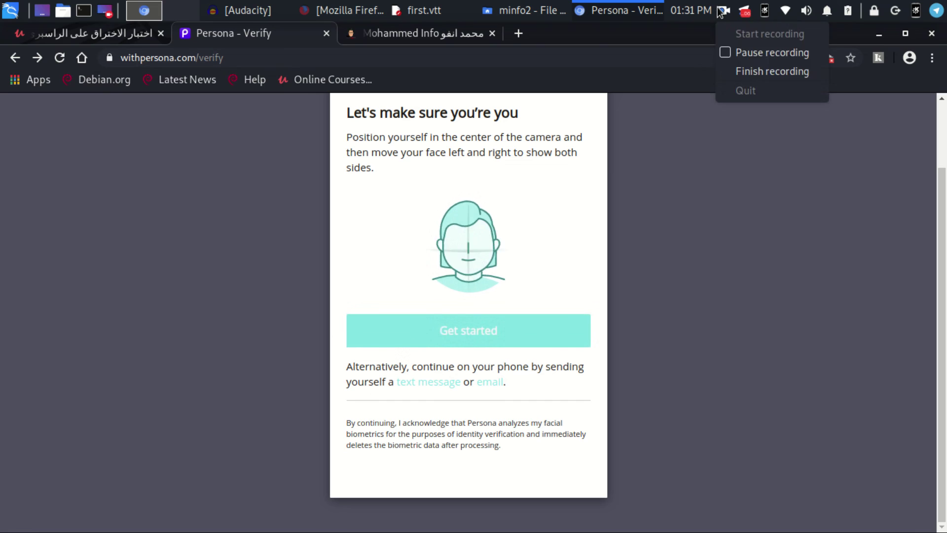
click(746, 52)
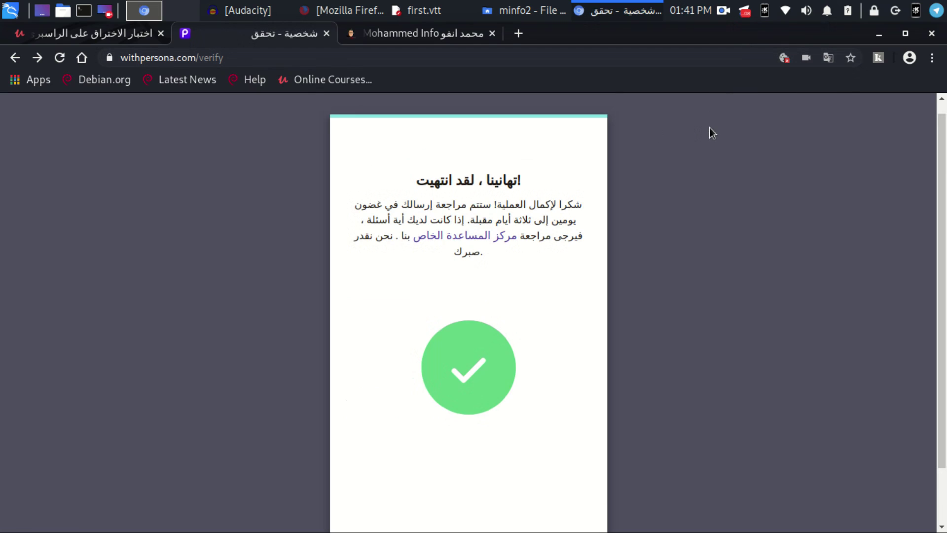
Read through the Persona verification's completion page and return to its beginning.
scroll(942, 250, down, 2)
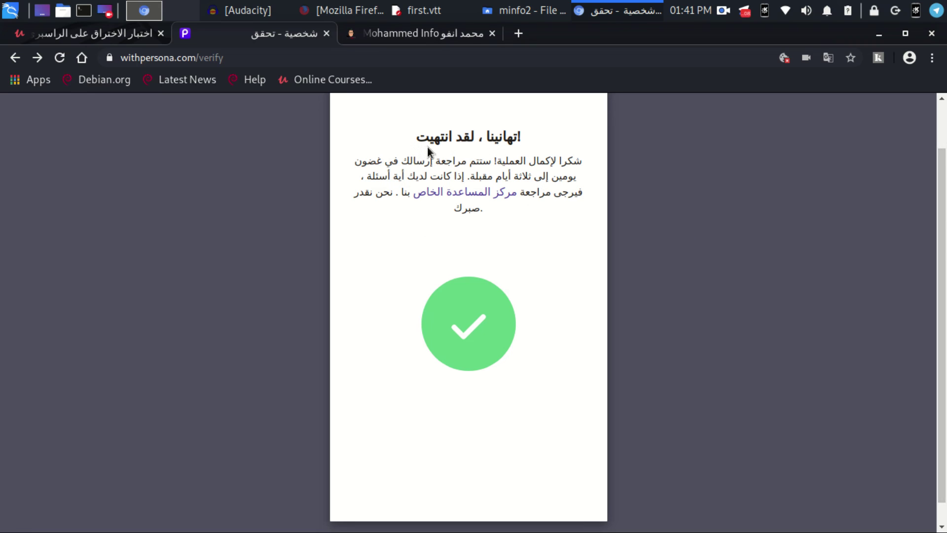
scroll(513, 336, up, 3)
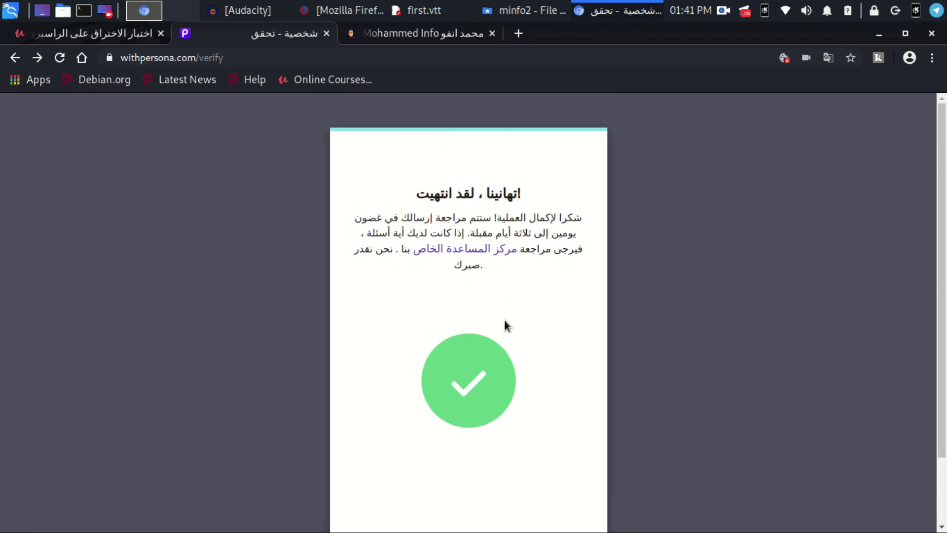